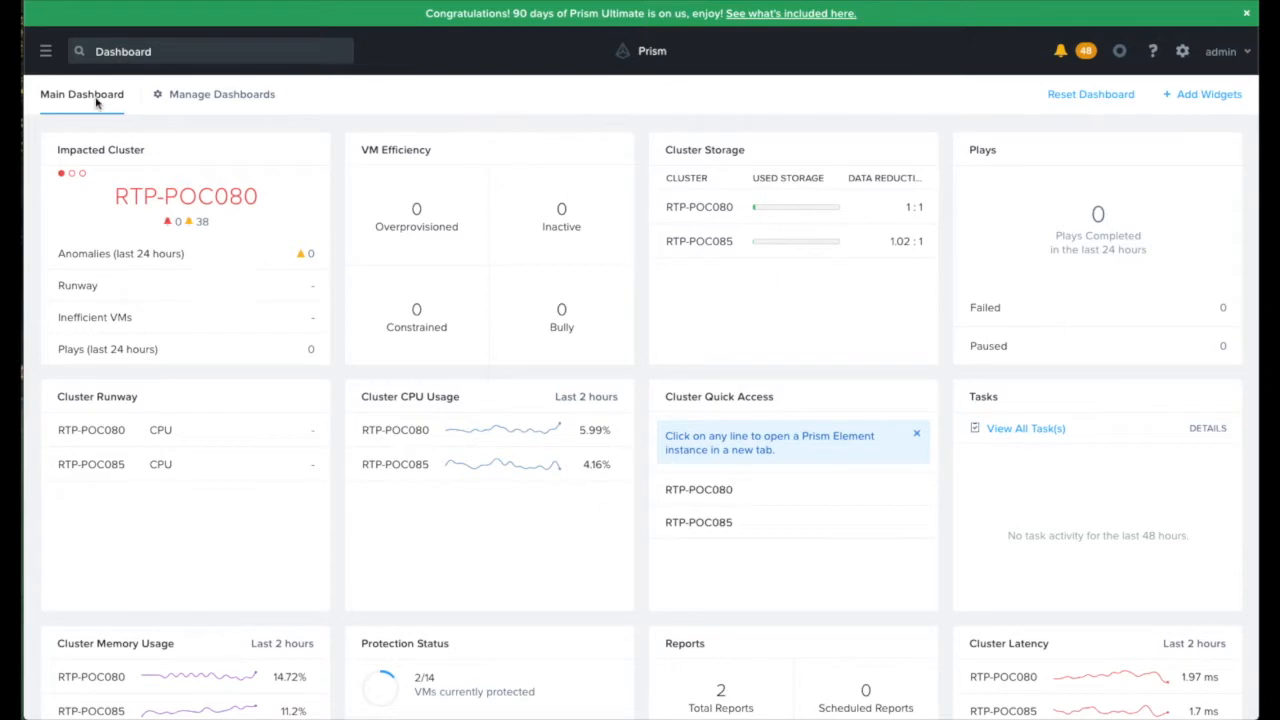
Step: Enable the Karbon service and download its CentOS OS image
left_click(46, 52)
mouse_move(153, 310)
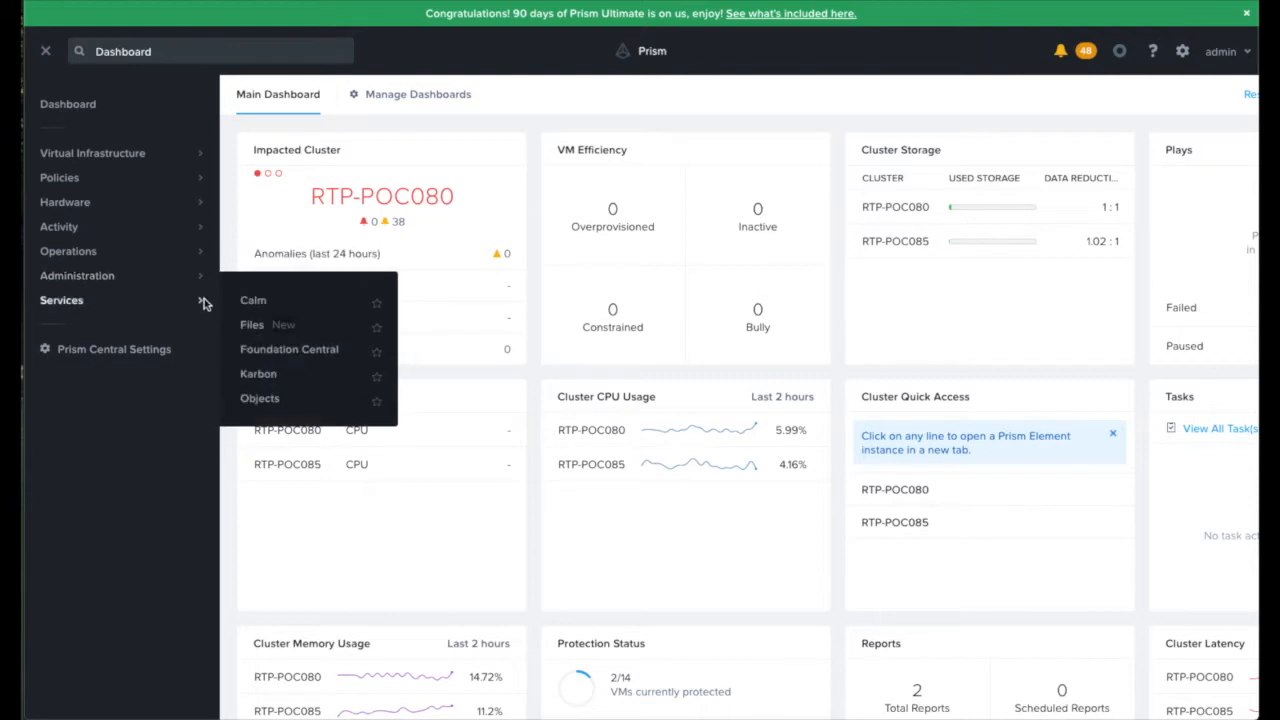
left_click(261, 376)
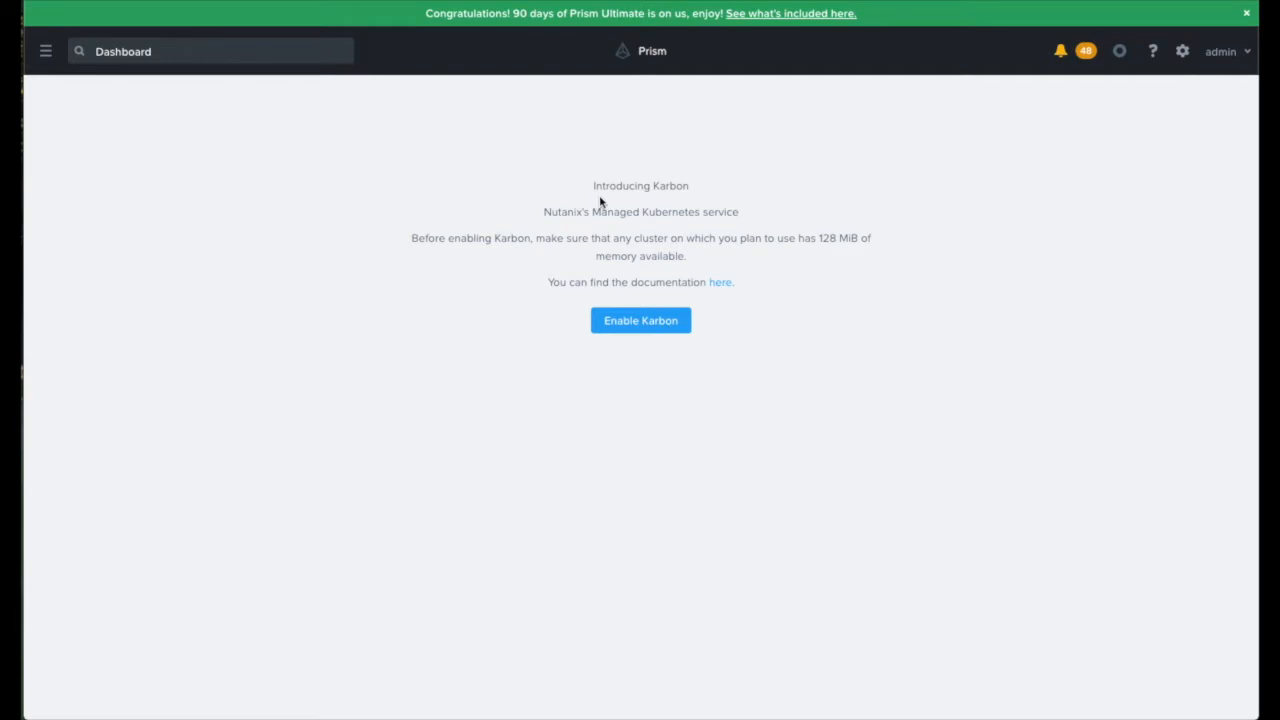
left_click(642, 319)
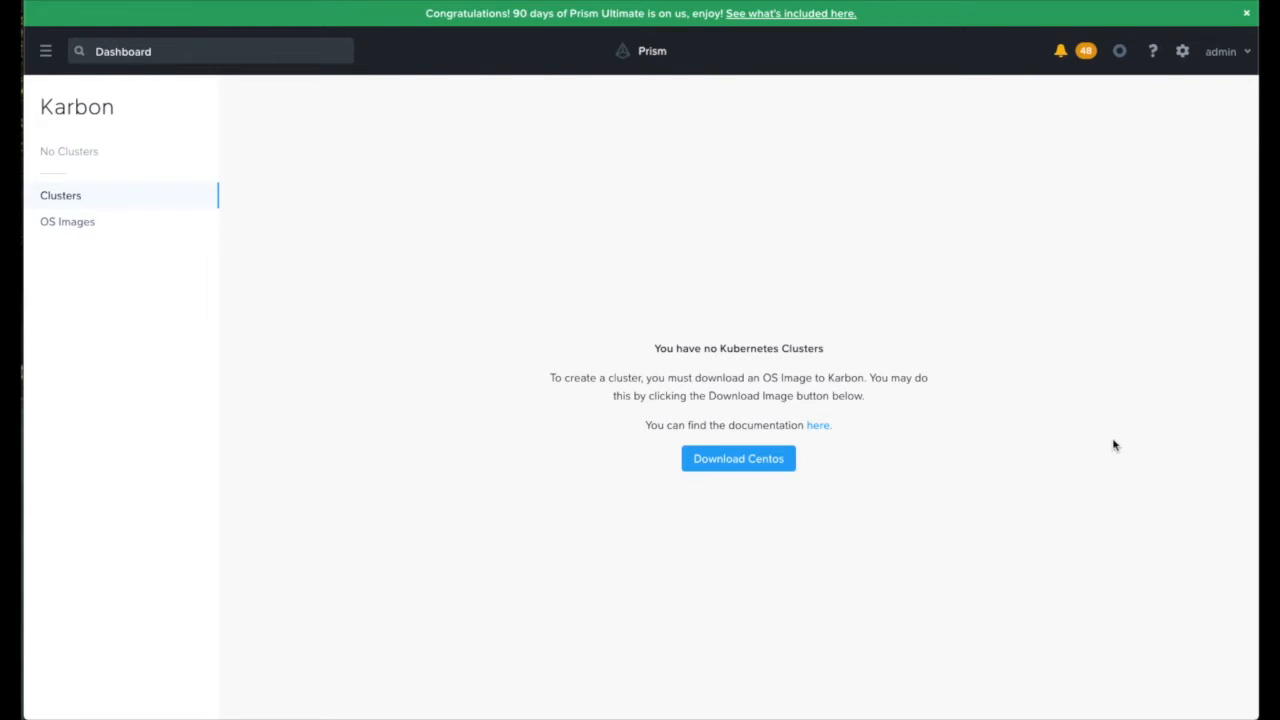
left_click(760, 456)
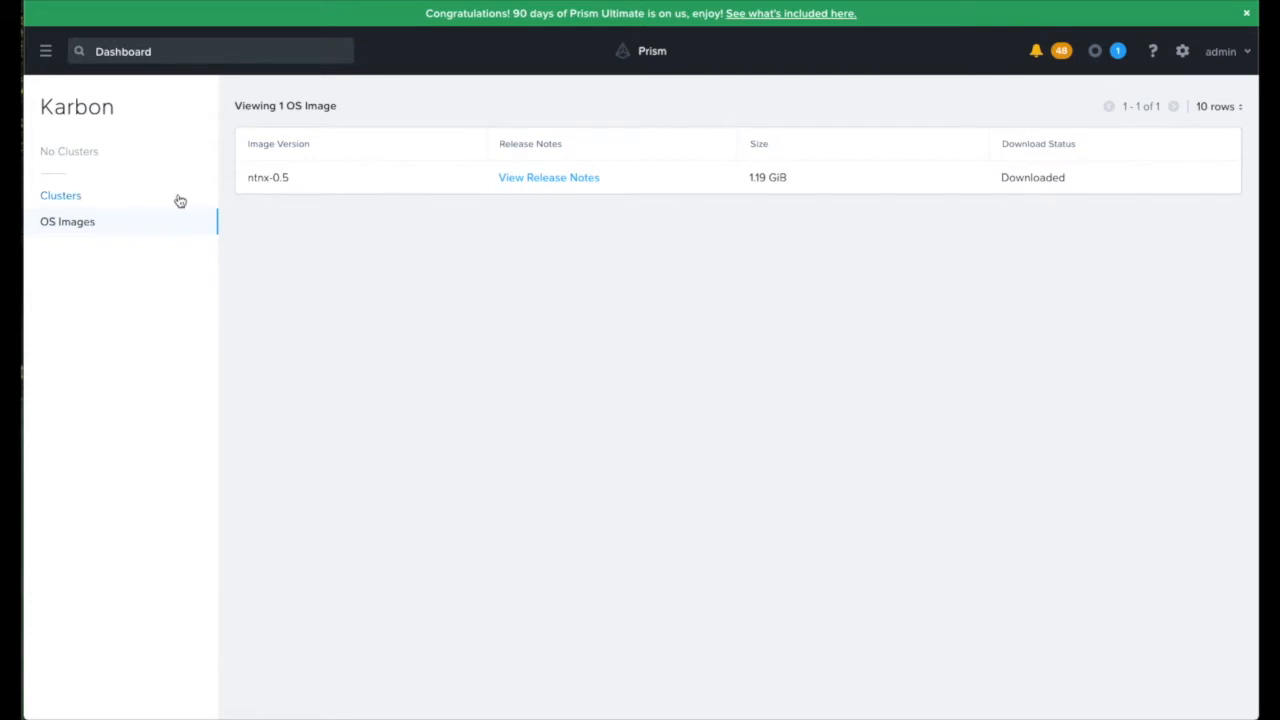
Step: Start a new Kubernetes cluster using the Development Cluster recommended configuration
left_click(83, 199)
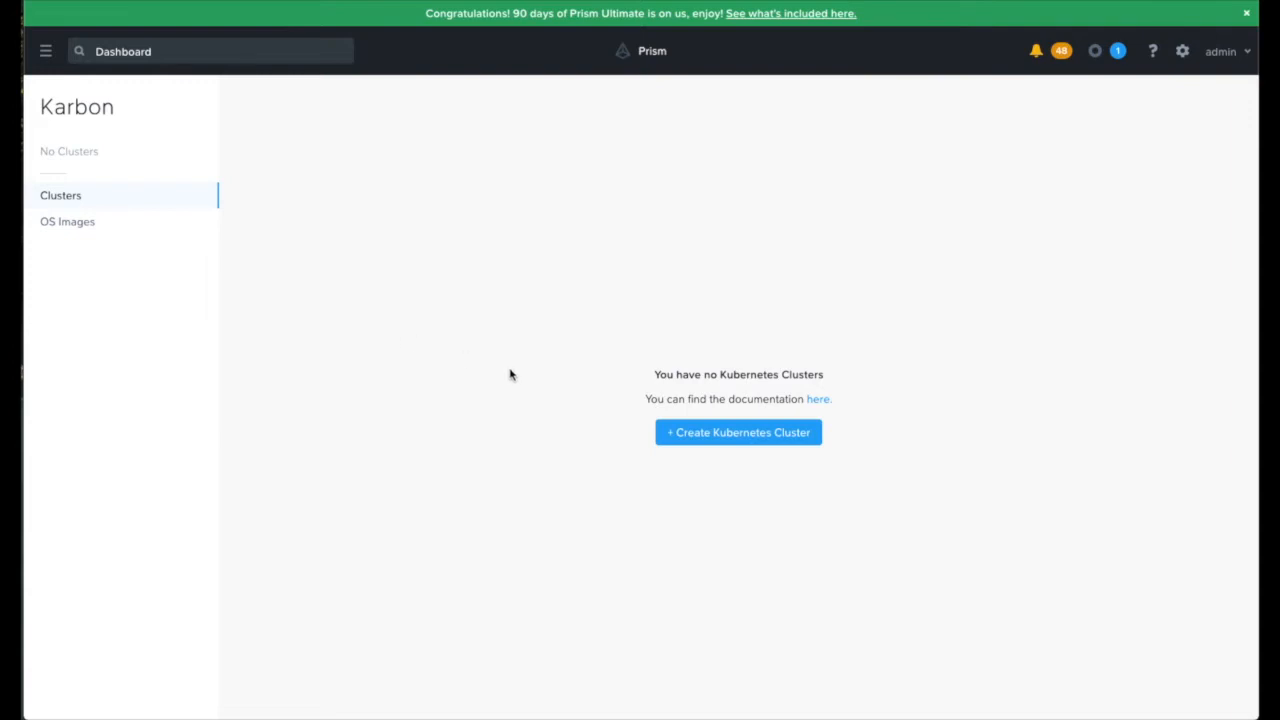
left_click(727, 434)
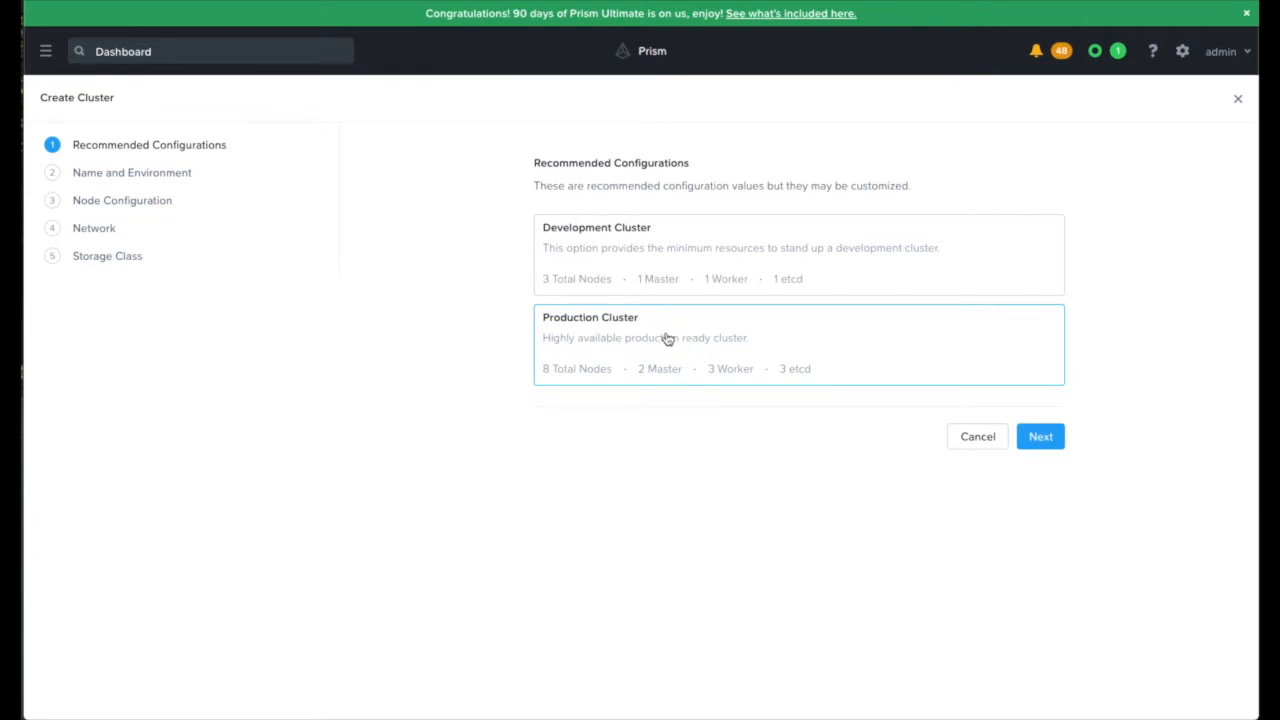
left_click(641, 246)
left_click(1050, 443)
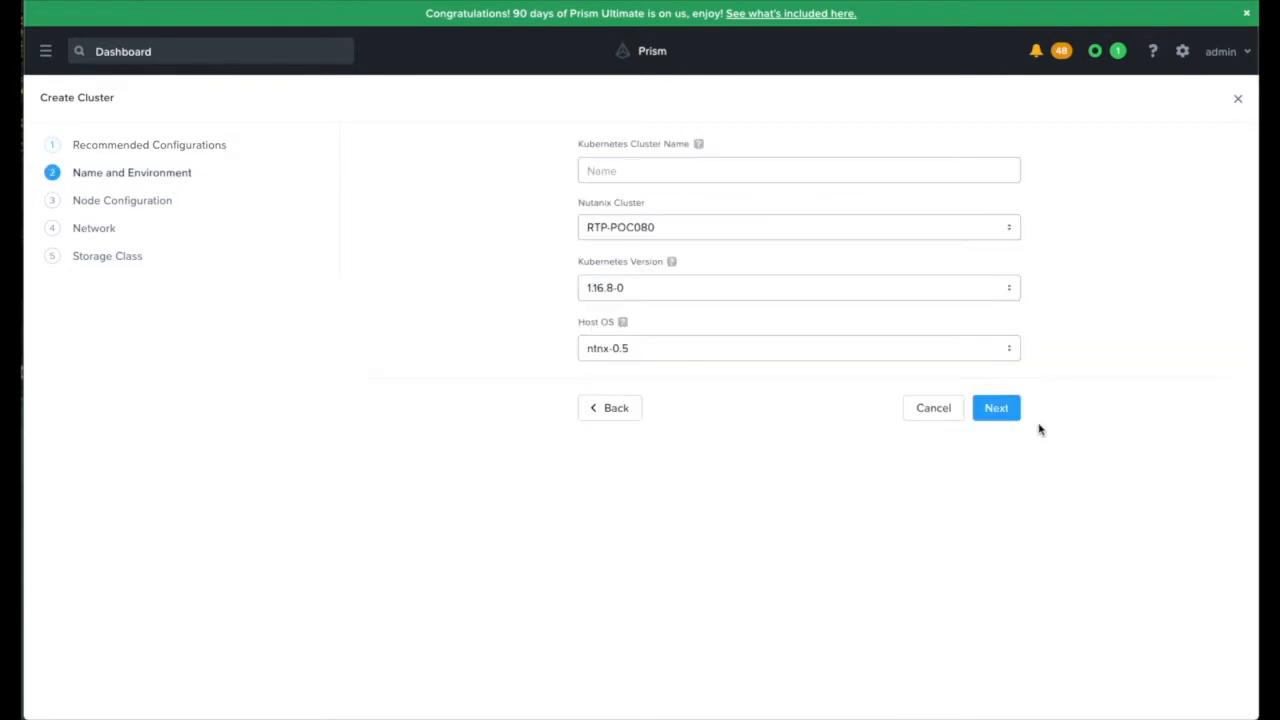
Step: Name the Kubernetes cluster test-cluster-01, keeping Nutanix cluster RTP-POC080, Kubernetes version 1.16.8-0 and host OS ntnx-0.5
left_click(752, 172)
left_click(688, 198)
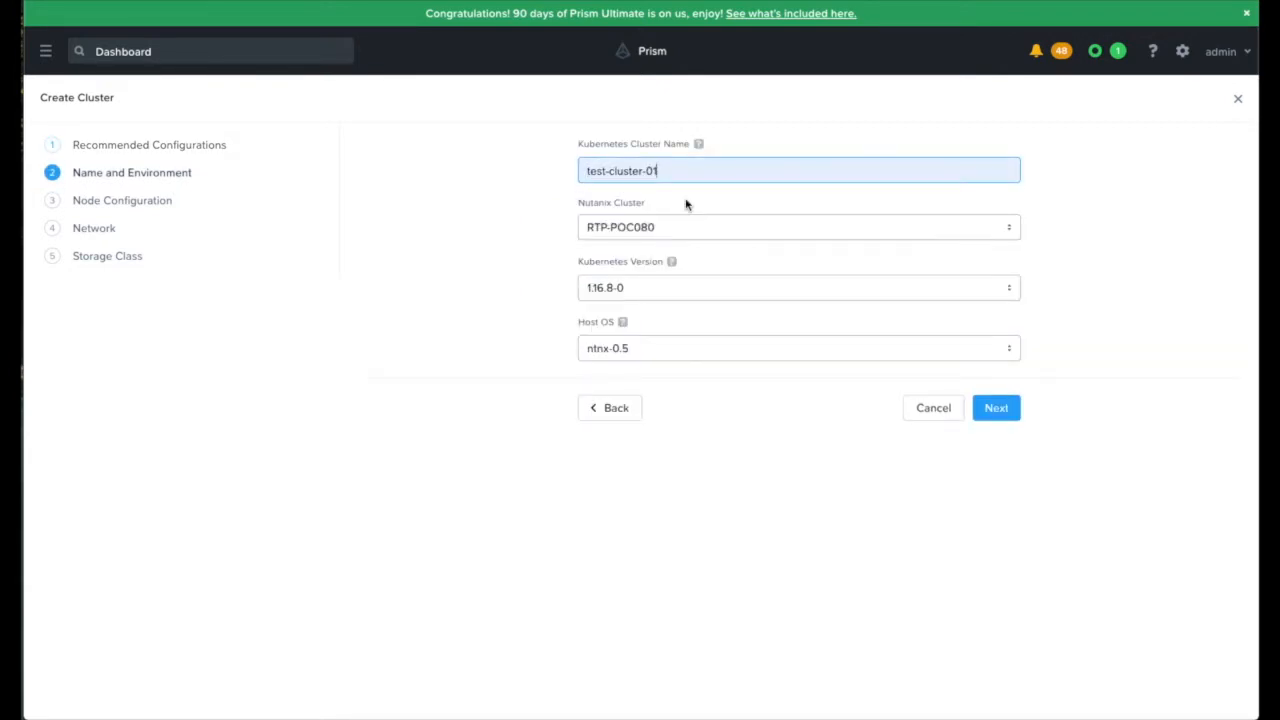
left_click(798, 224)
left_click(816, 202)
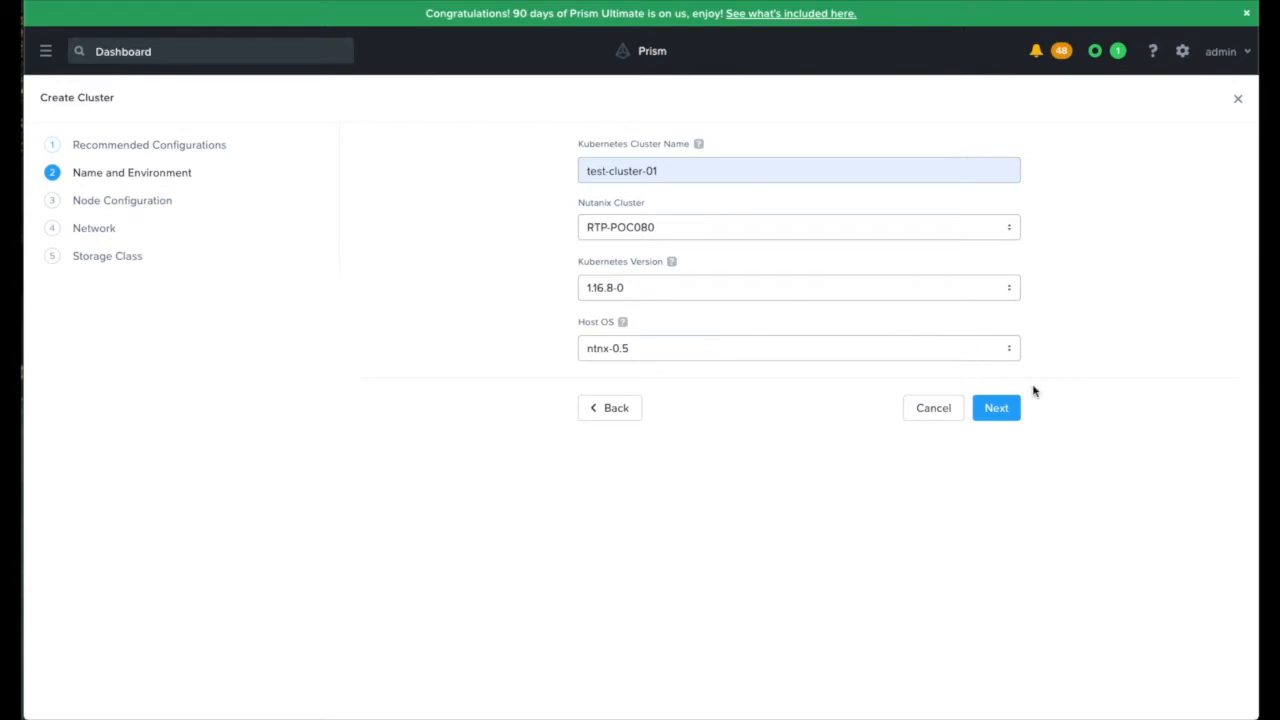
left_click(1005, 413)
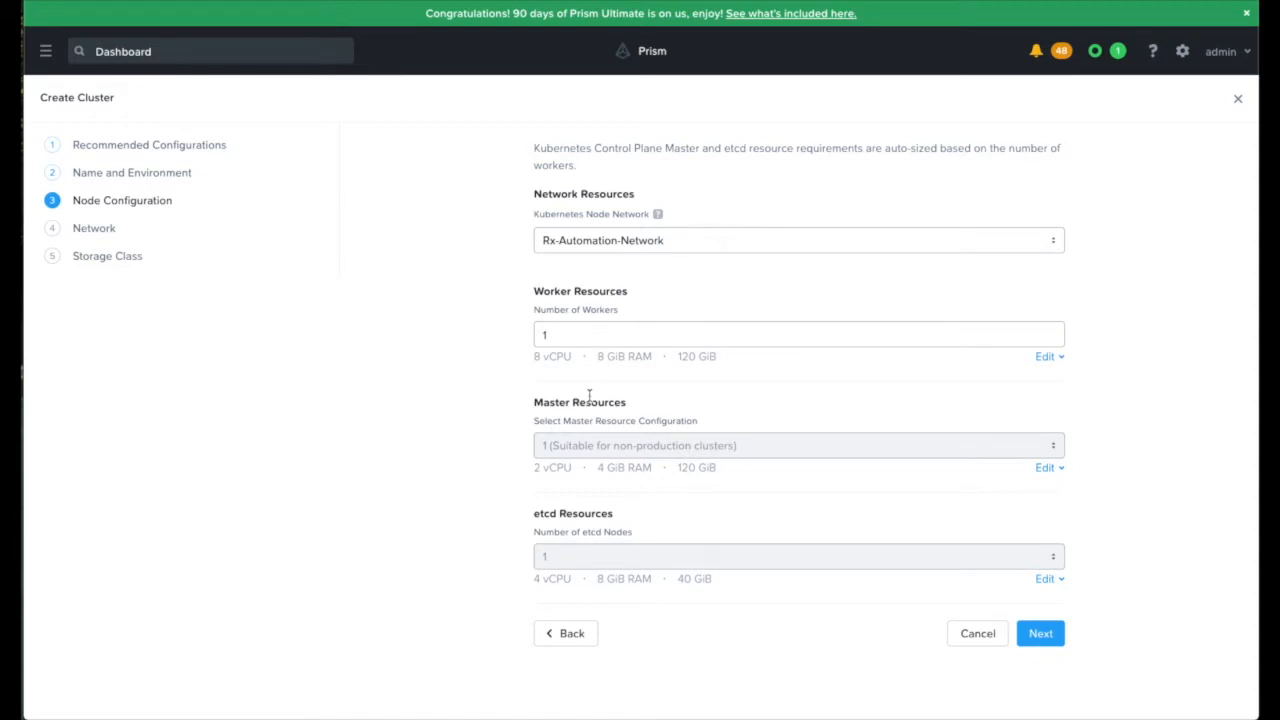
Step: Set the number of workers to 4 and accept the default service and pod CIDR ranges
left_click(558, 339)
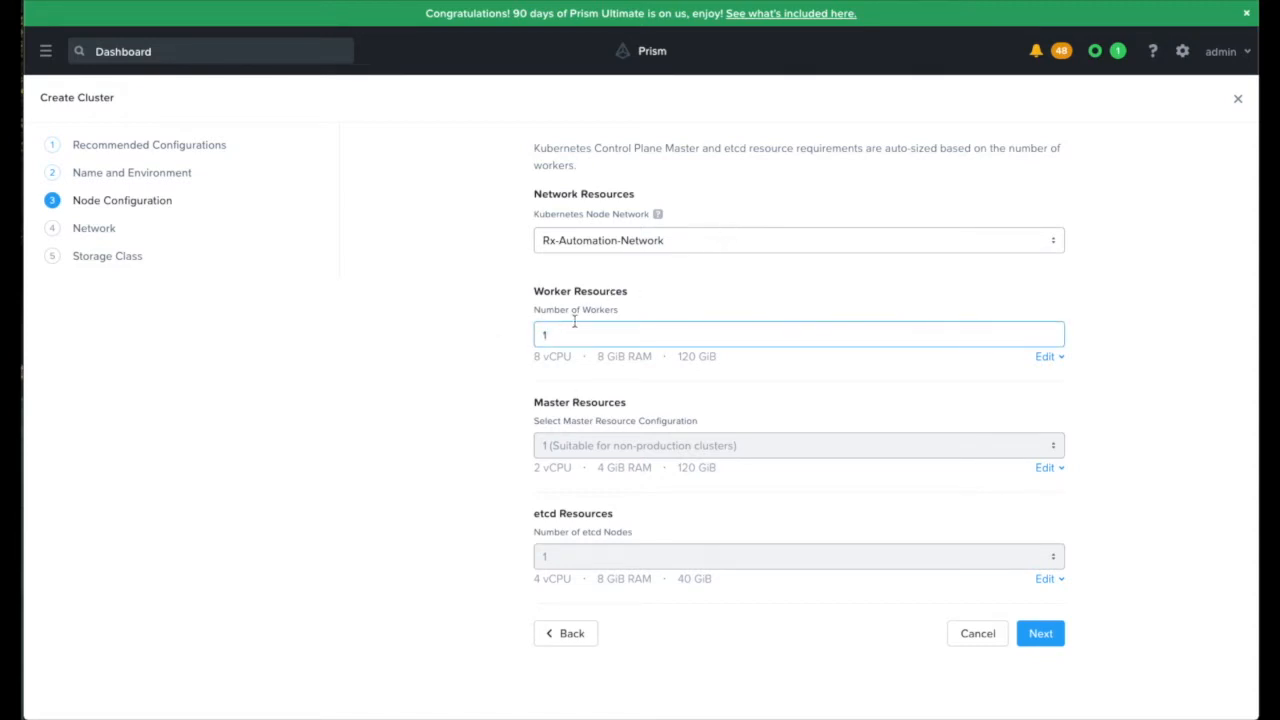
left_click_drag(571, 333, 524, 335)
type("4")
left_click(1043, 635)
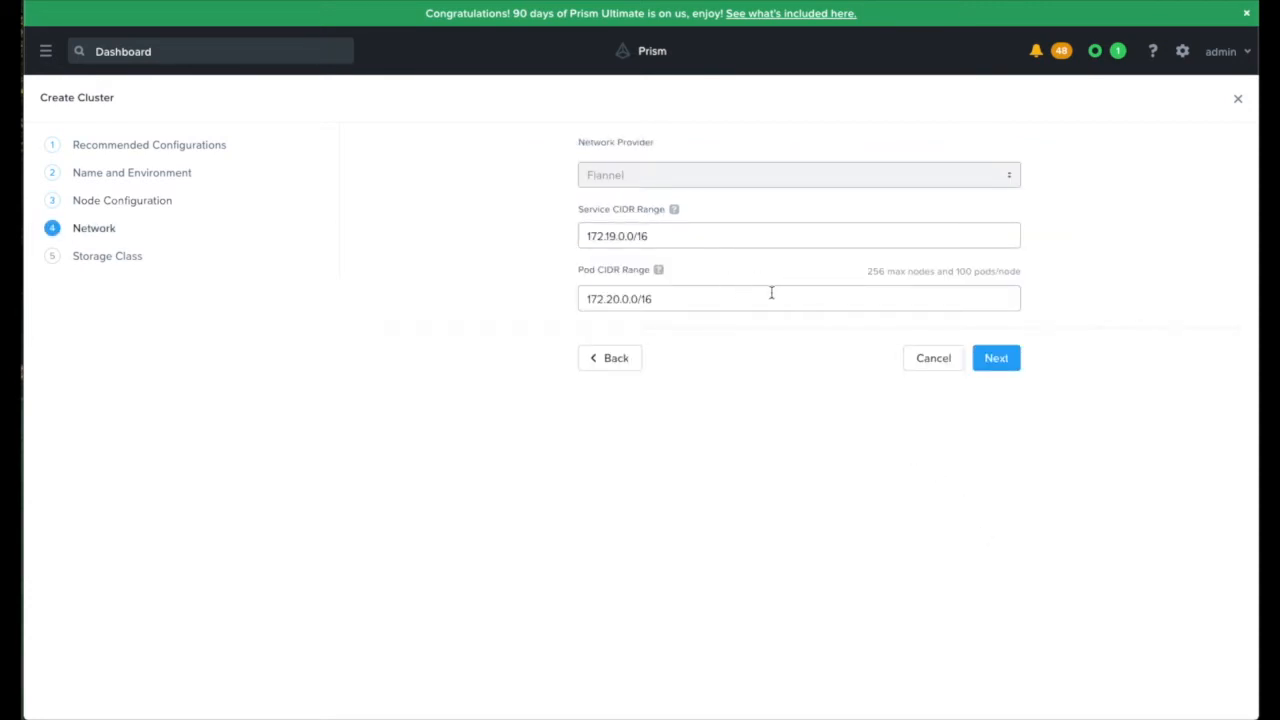
left_click(996, 358)
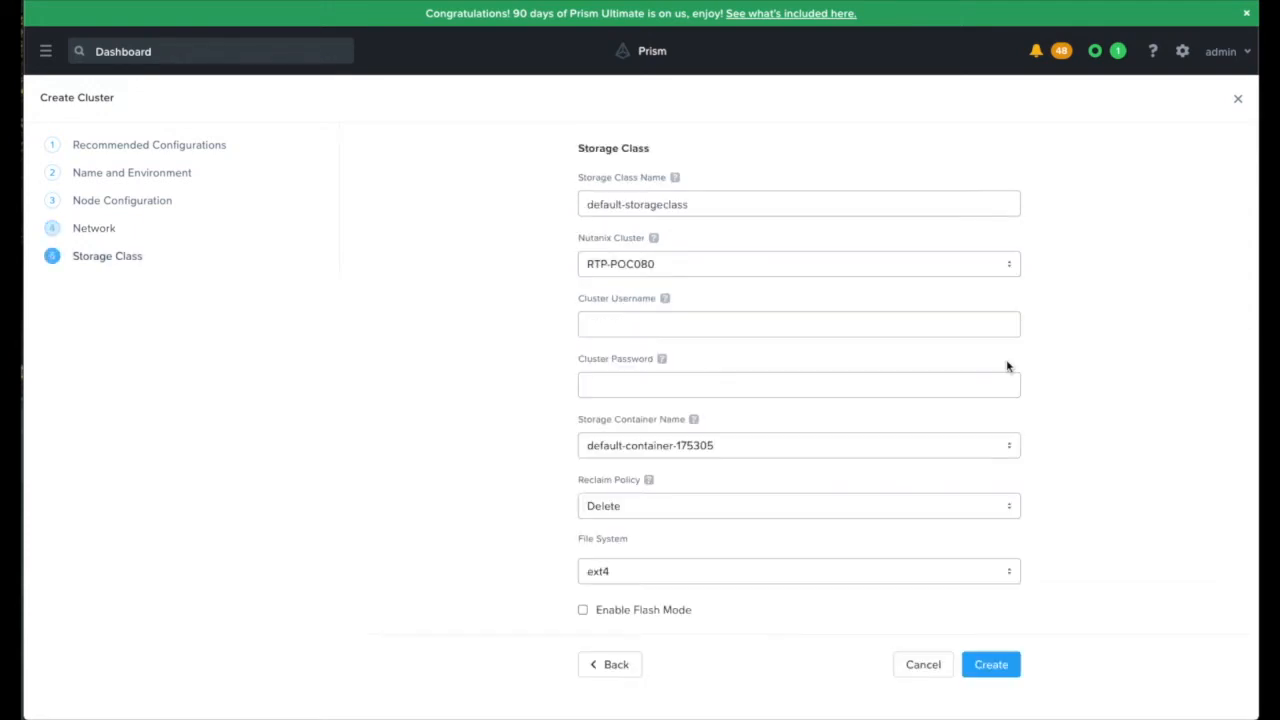
Step: Enter the cluster username admin and the cluster password for the default storage class, and create the cluster
left_click(703, 322)
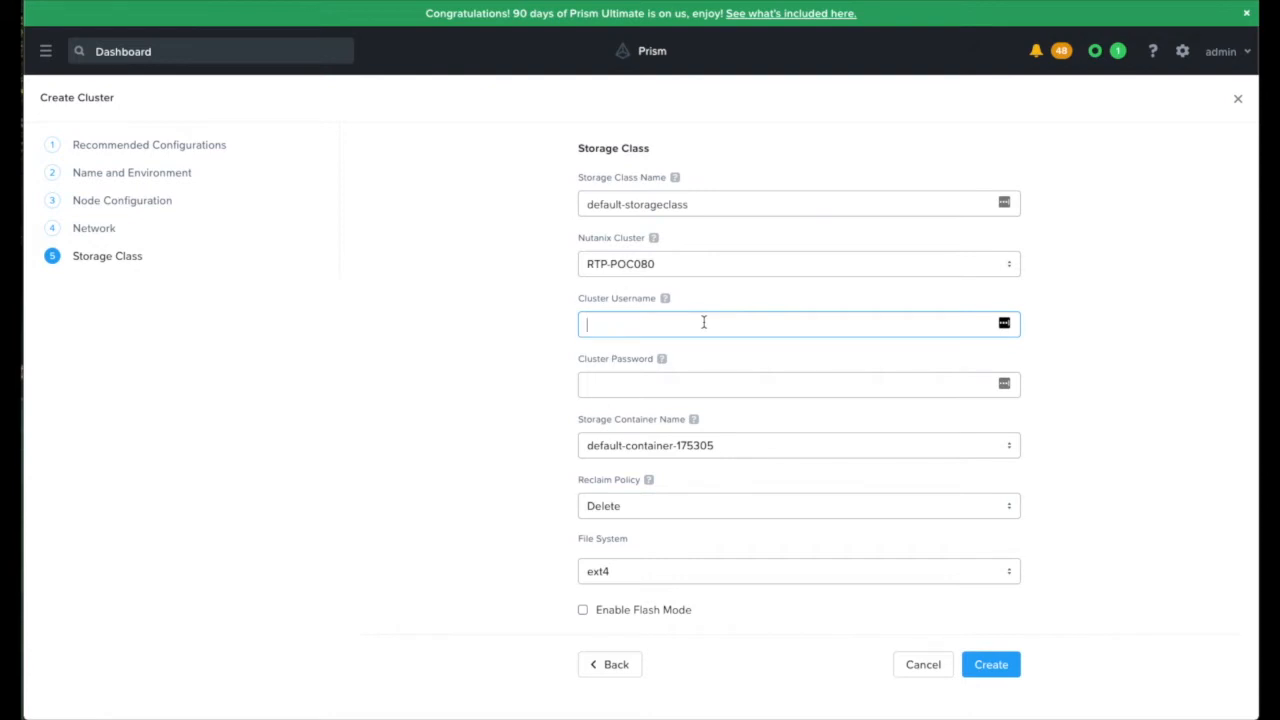
type("admin")
key("Tab")
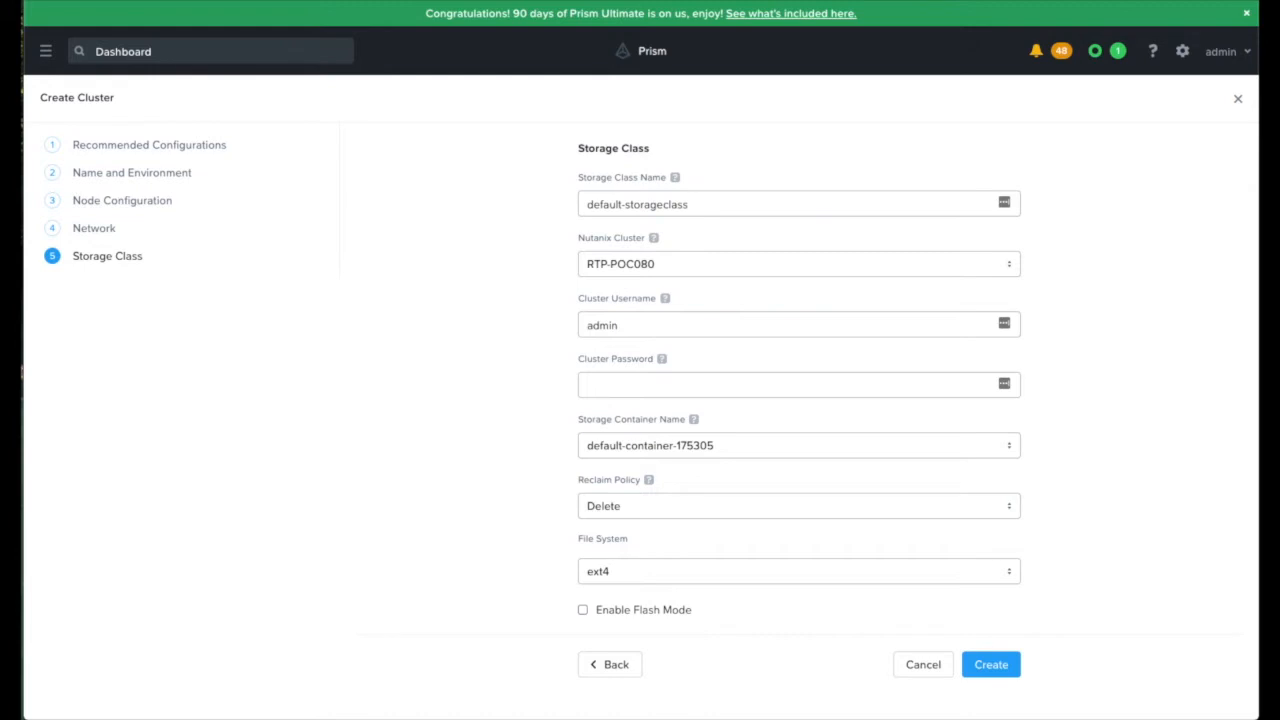
left_click(609, 385)
key("ctrl+v")
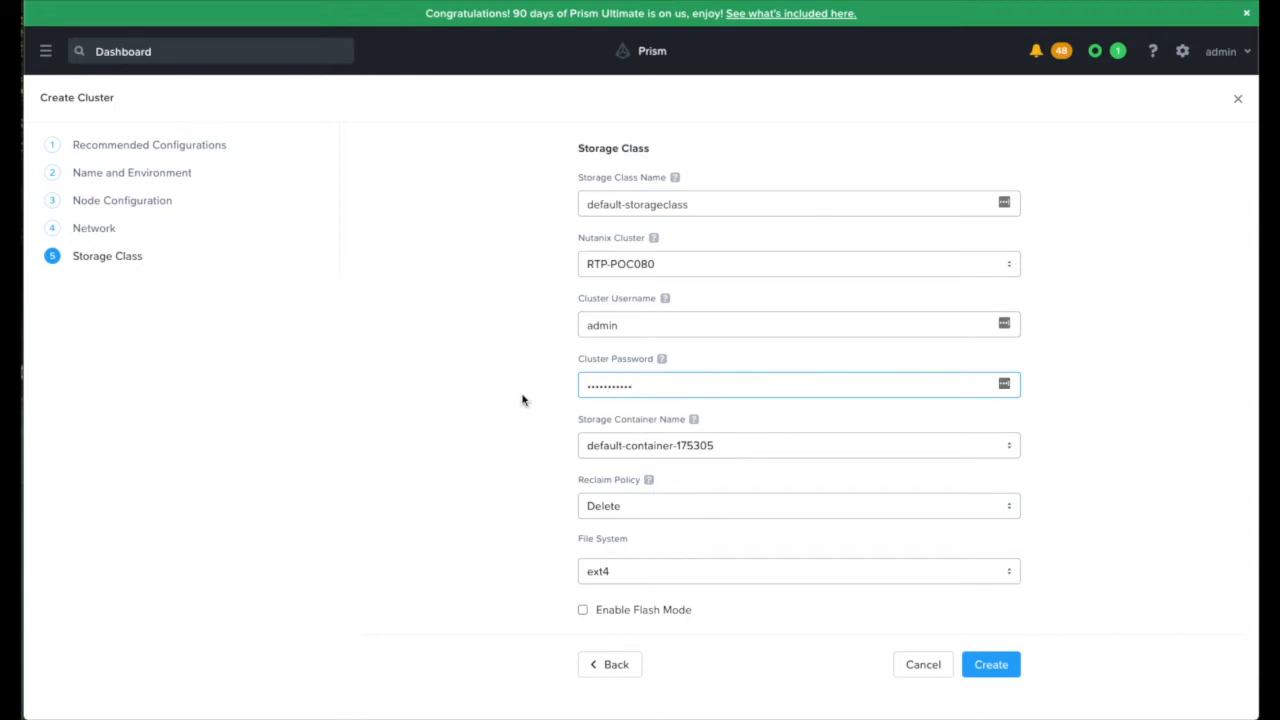
scroll(549, 463, "down", 1)
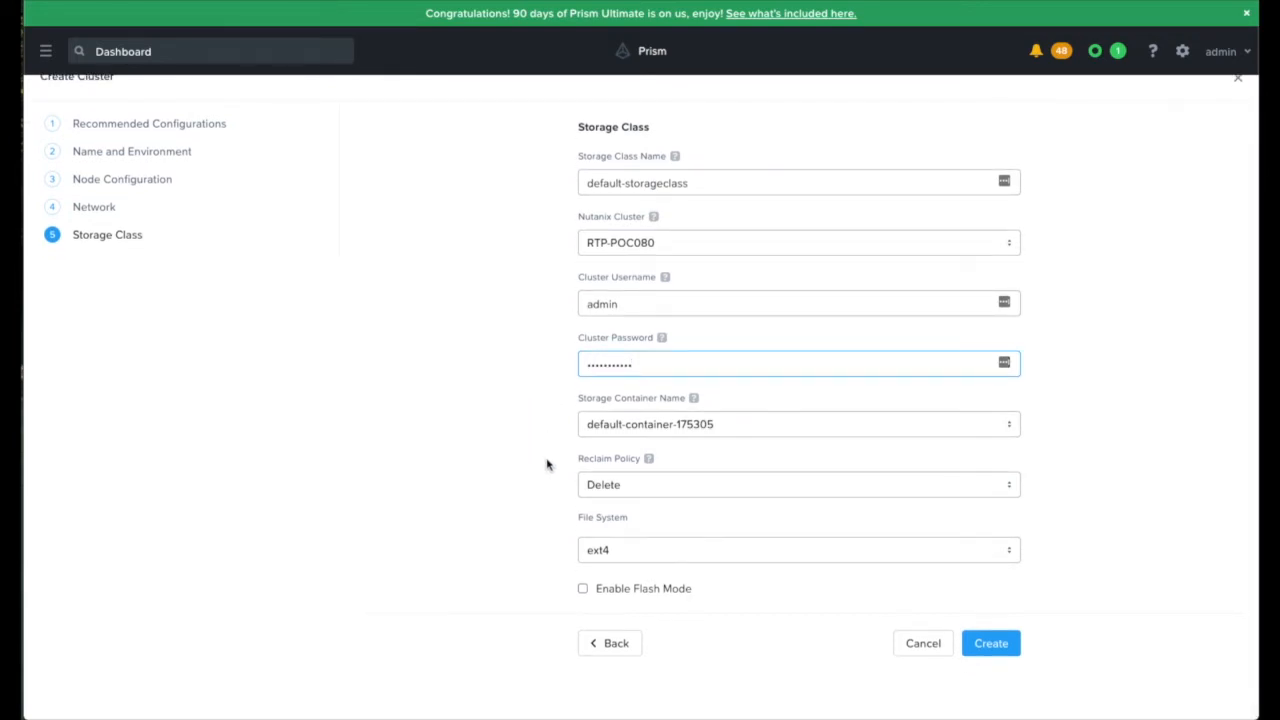
left_click(1002, 645)
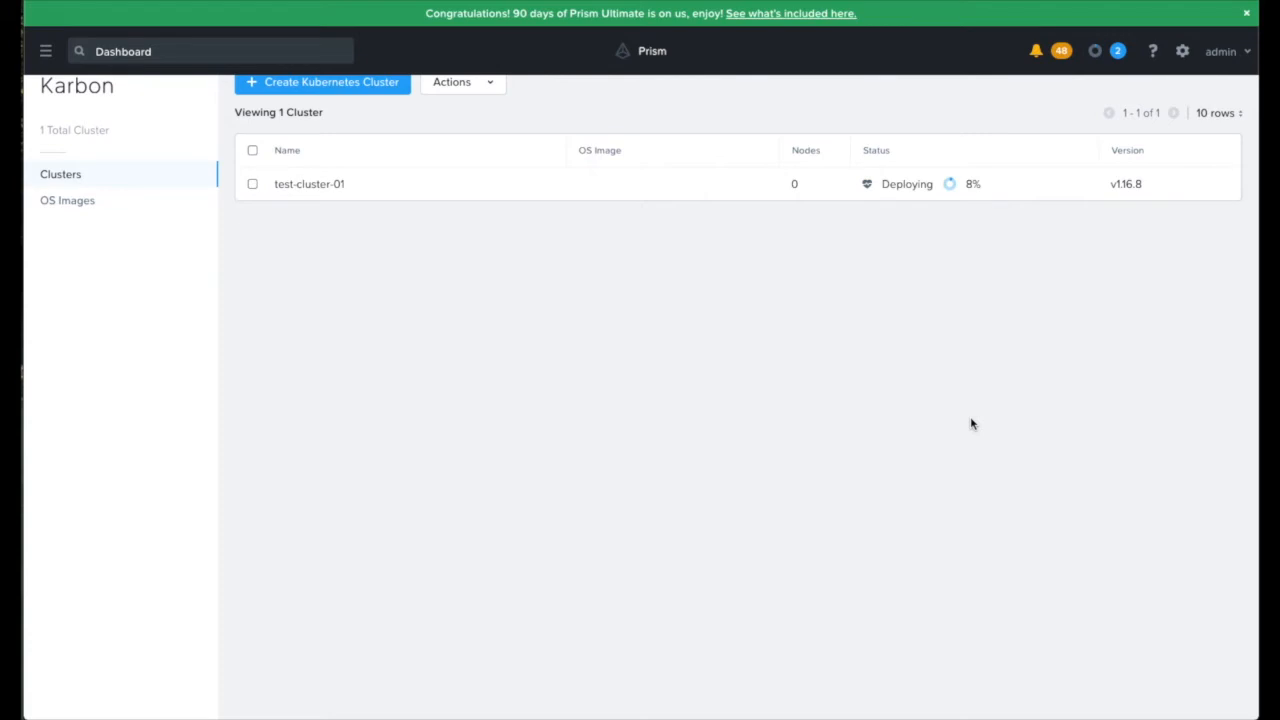
Step: Download the kubeconfig file for test-cluster-01
scroll(988, 377, "up", 1)
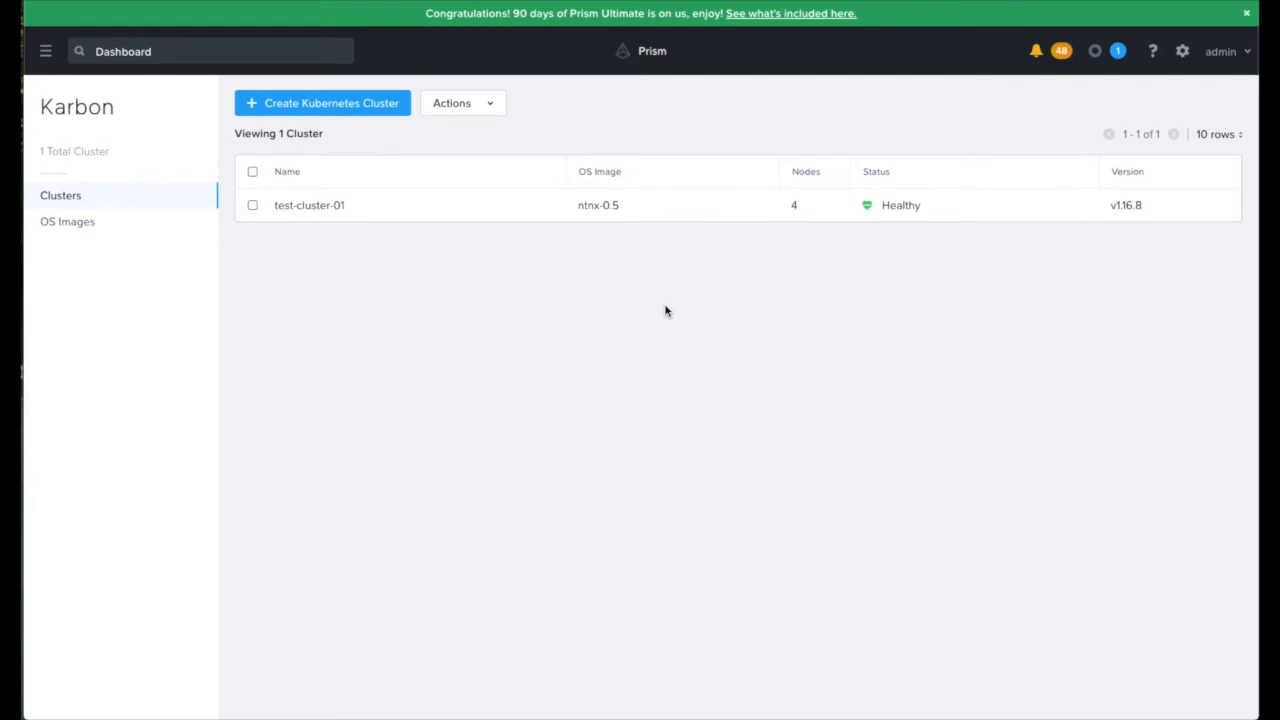
left_click(485, 108)
left_click(253, 207)
left_click(474, 111)
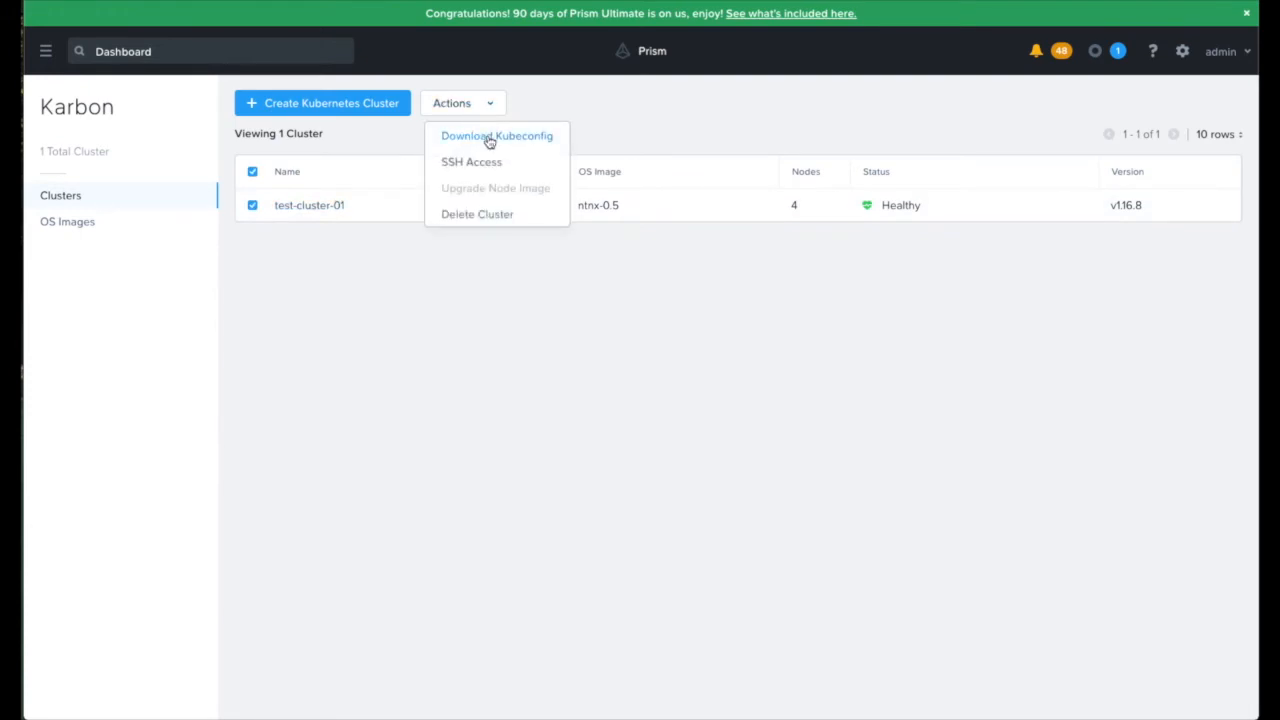
left_click(489, 138)
left_click(514, 349)
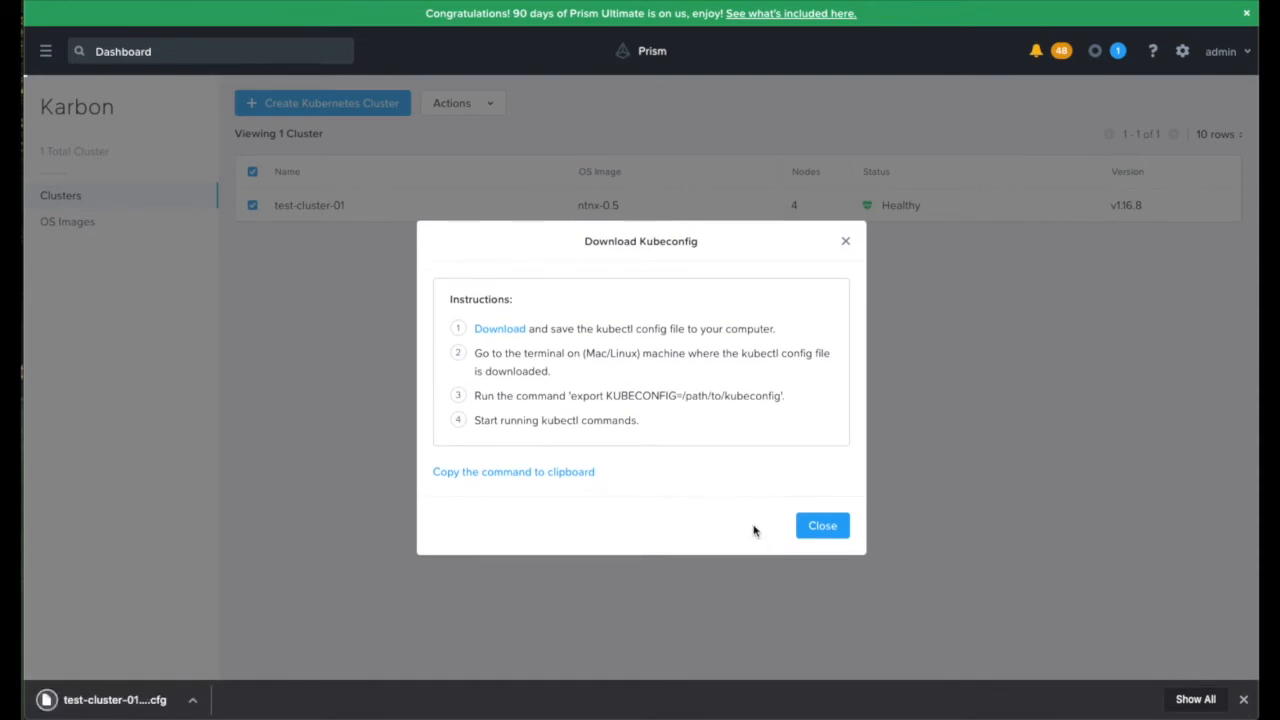
left_click(826, 527)
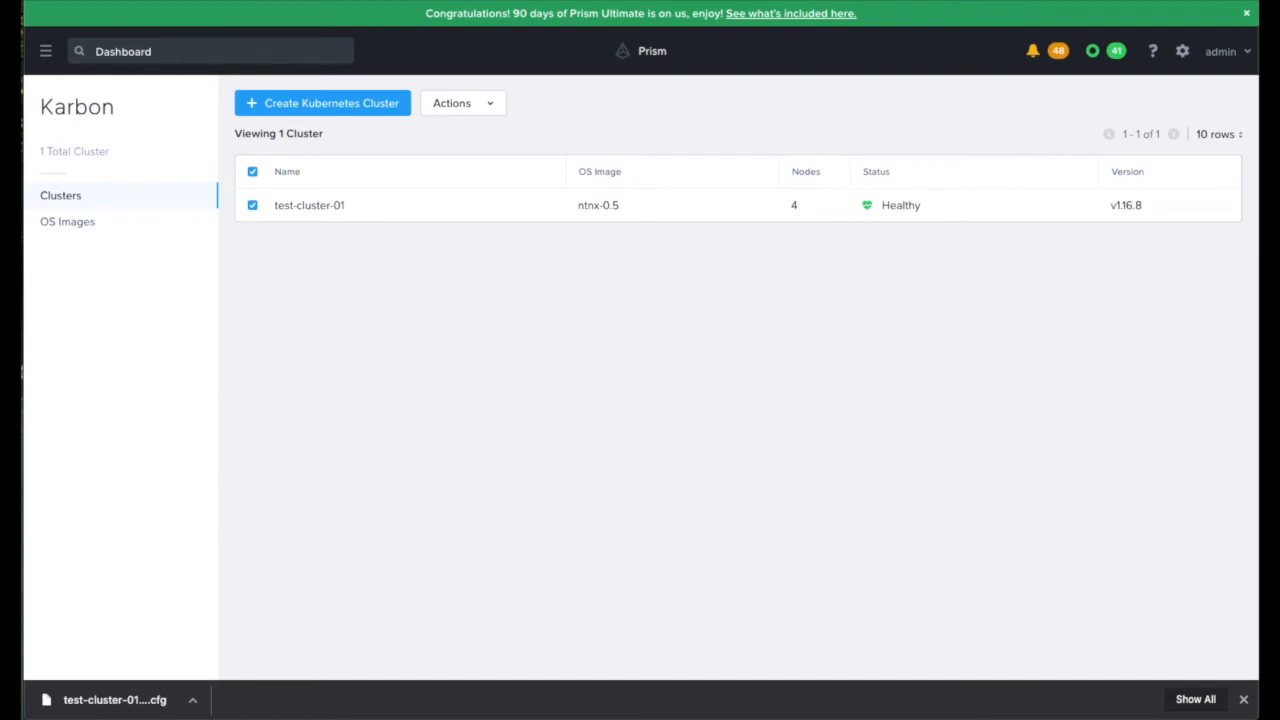
Step: Switch to the terminal and copy ~/Downloads/test-cluster-01-kubectl.cfg to ~/.kube/config
left_click_drag(22, 92, 1101, 168)
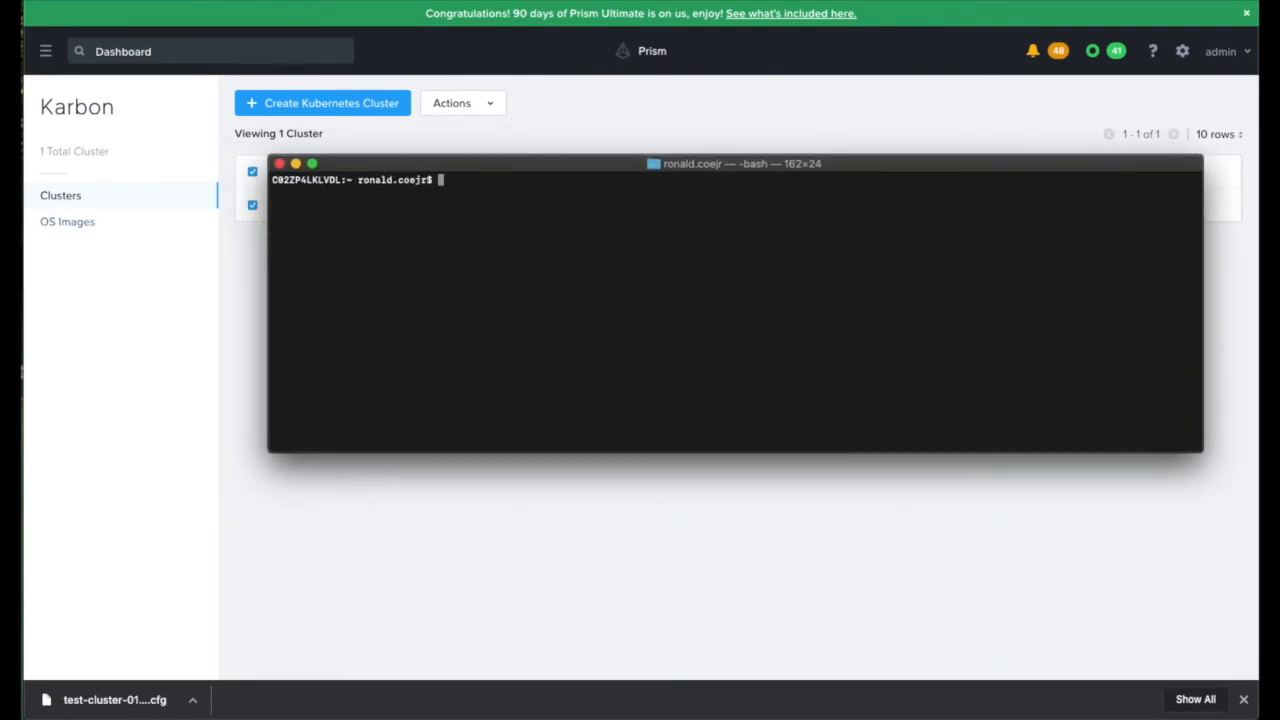
type("cp ~/Down")
key("Tab")
type("test-cl")
key("Tab")
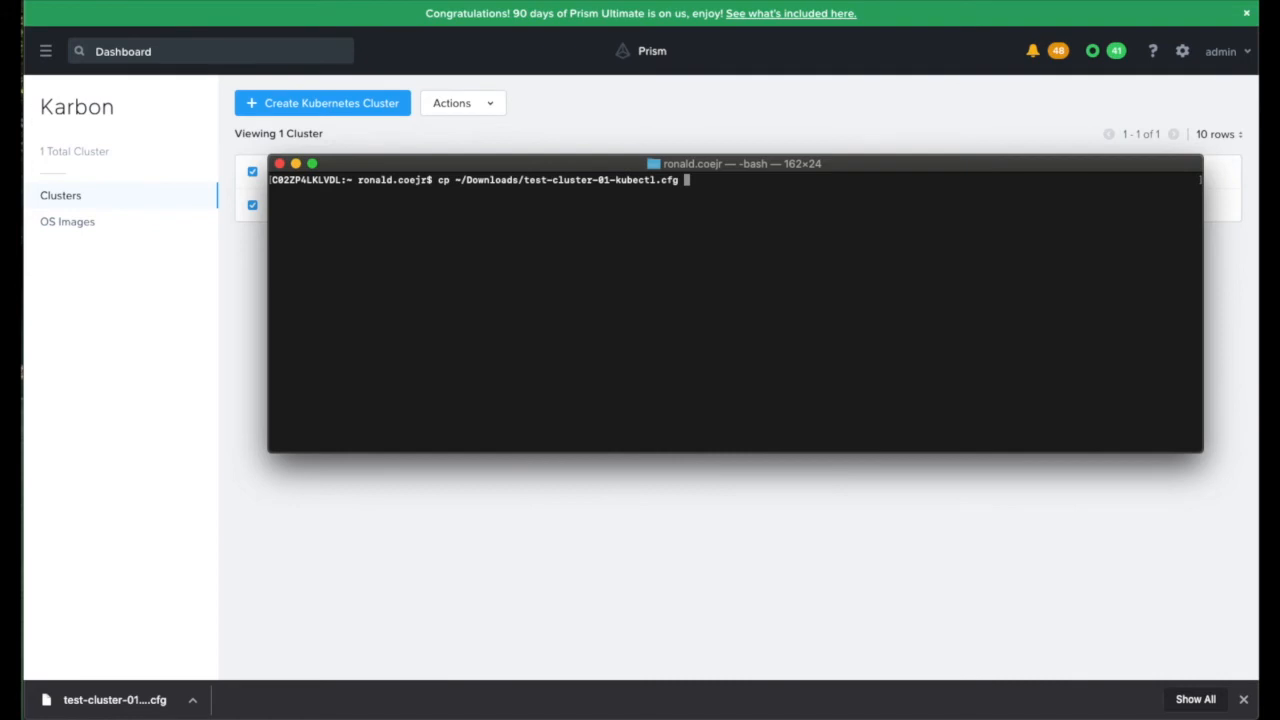
type("~/.k")
key("Tab")
type("config")
key("Return")
Step: Clear the terminal and list the pods in the default namespace with kubectl get pods
type("clear")
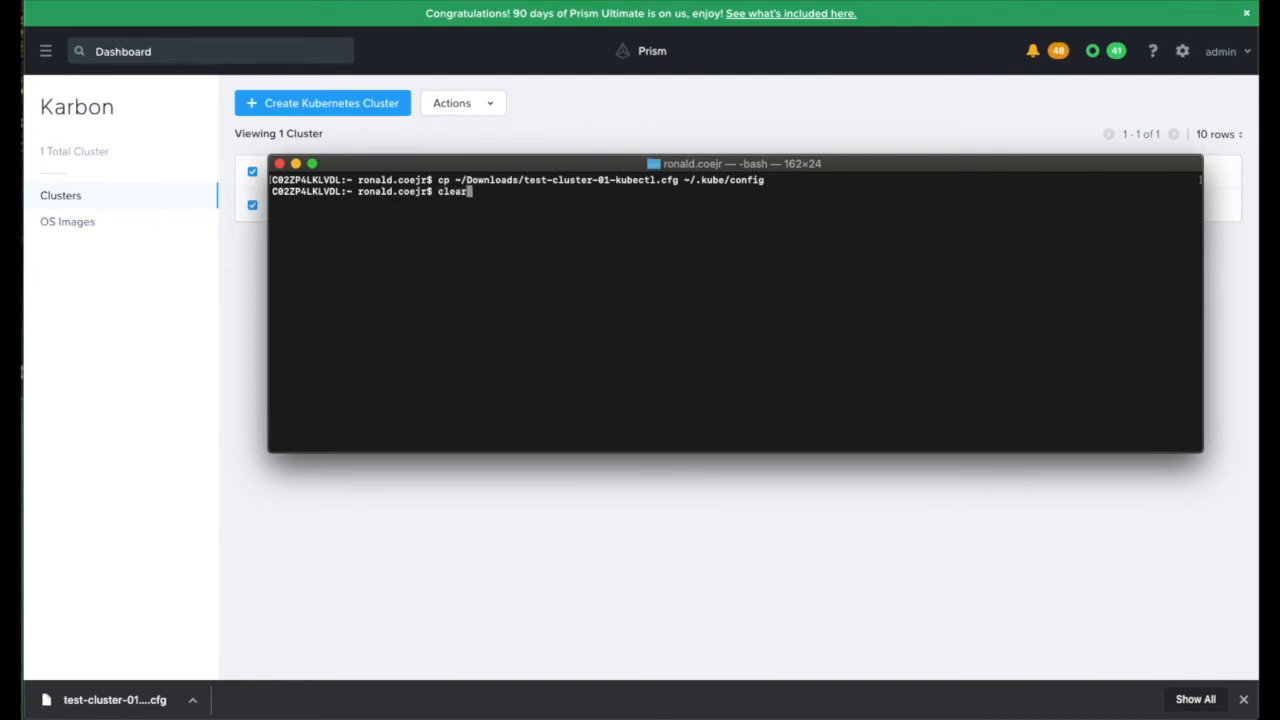
key("Return")
type("kubectl get pos")
key("BackSpace")
type("ds")
key("Return")
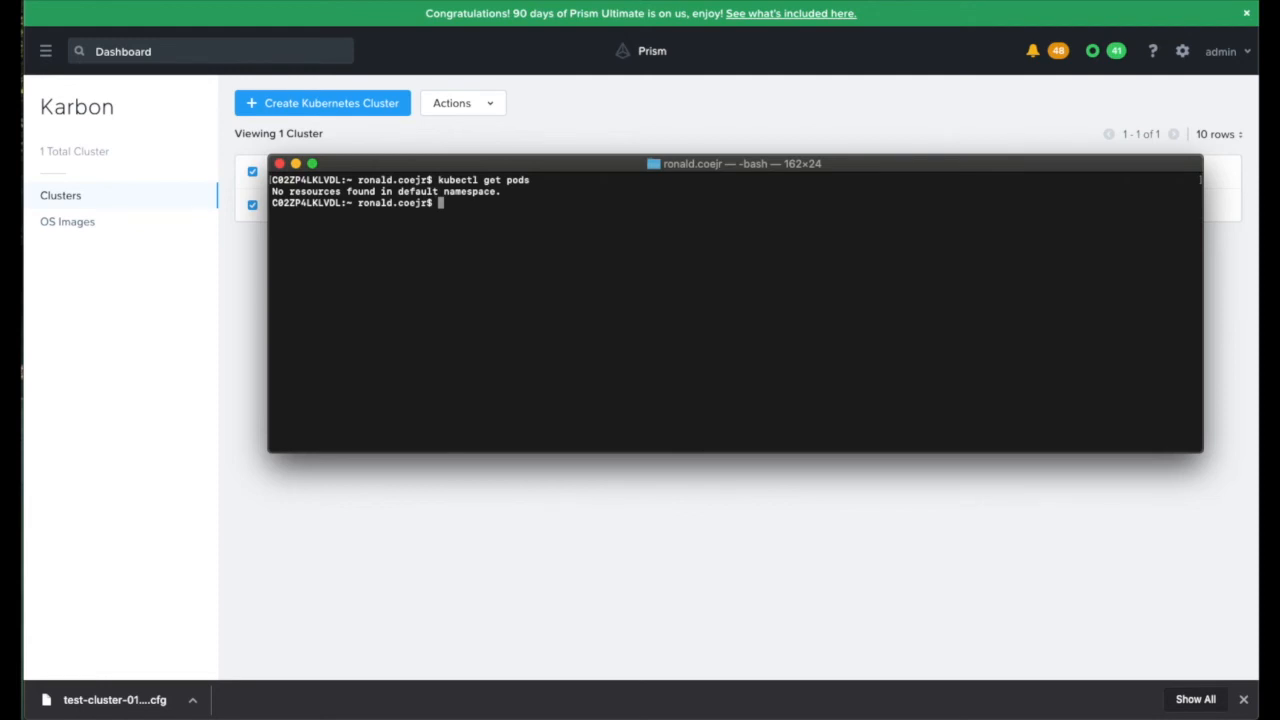
Step: Create a pod with kubectl create from the manifest ~/Downloads/kubdemo/nginx-pod.yml
type("kubectl create -f ")
type("ku")
key("BackSpace")
key("BackSpace")
type("~/Downloads/")
key("Tab")
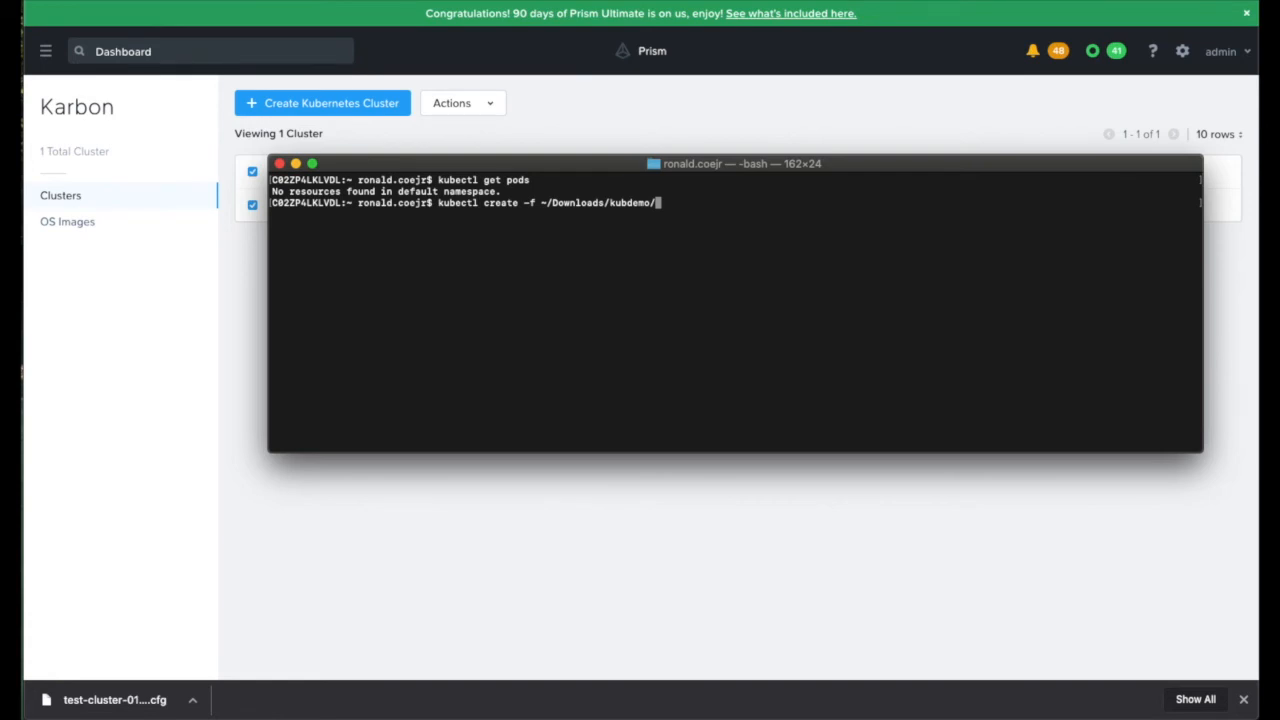
type("nginx-")
key("Tab")
key("Return")
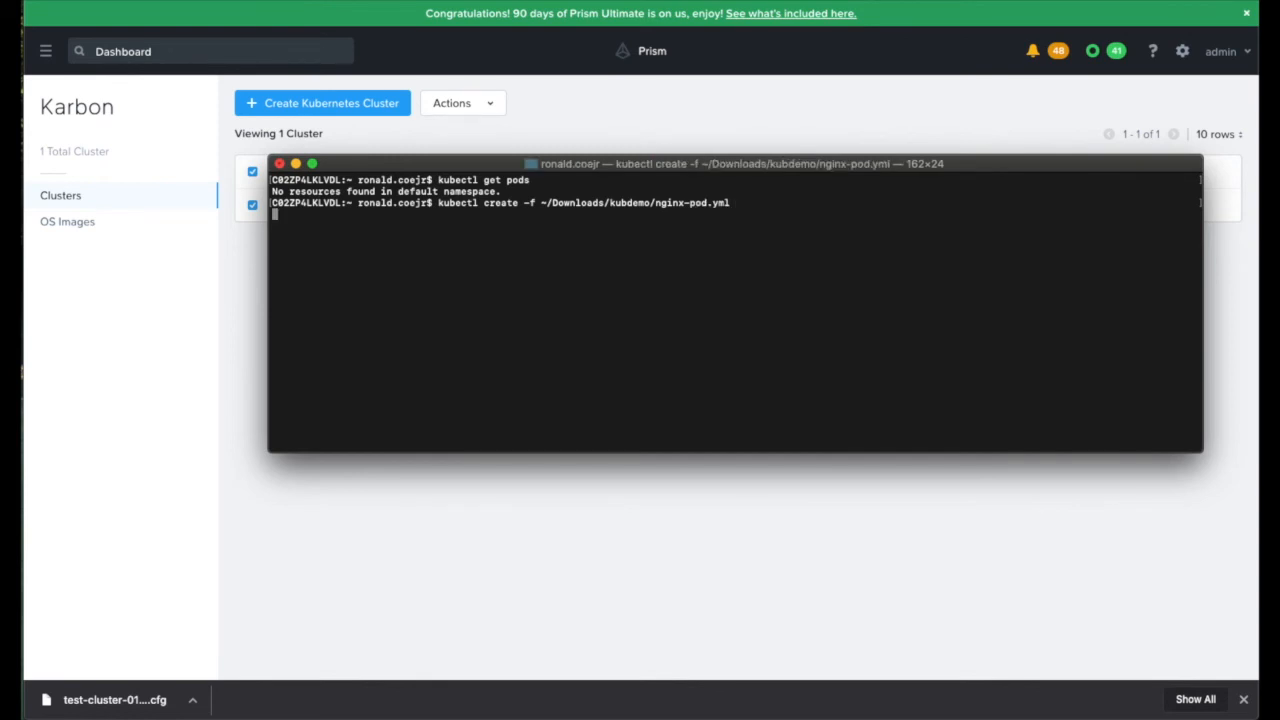
Step: Check the nginx pod's status with kubectl get pods
type("kubectl get pods")
key("Return")
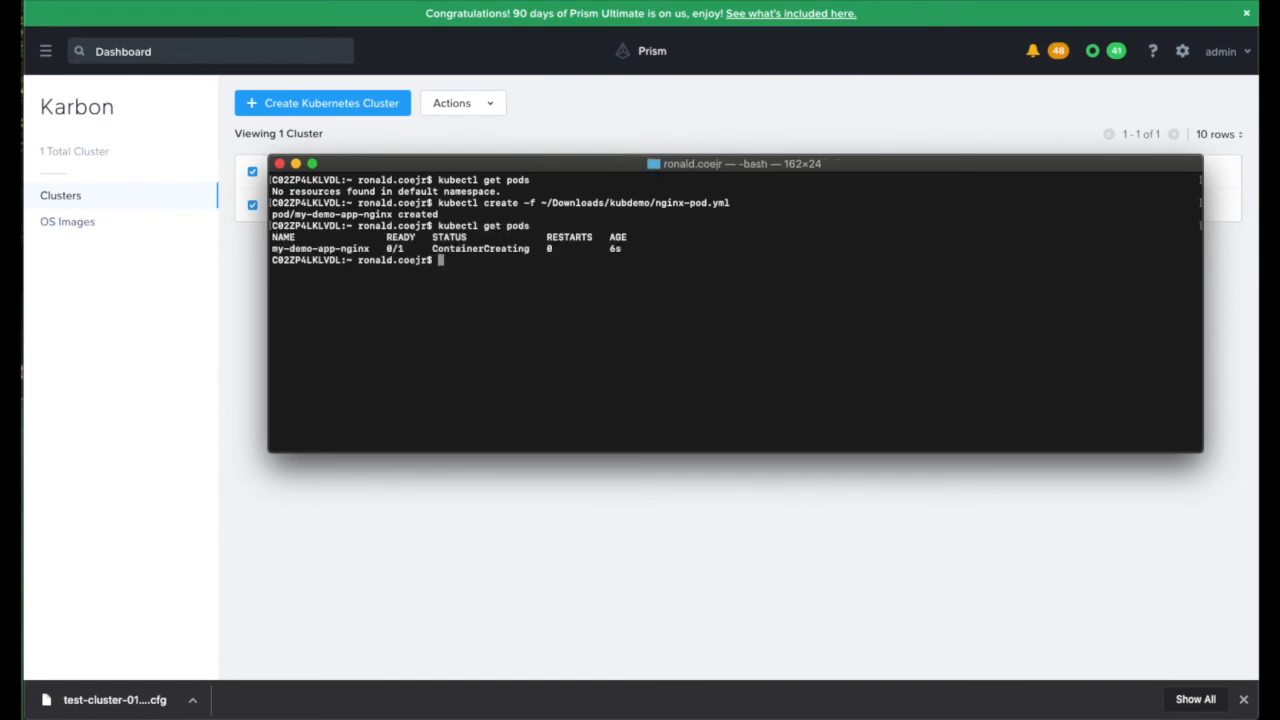
type("watch kubectl get po")
key("BackSpace")
key("BackSpace")
key("BackSpace")
key("BackSpace")
key("BackSpace")
key("BackSpace")
key("BackSpace")
key("BackSpace")
key("BackSpace")
key("BackSpace")
key("BackSpace")
key("BackSpace")
key("BackSpace")
key("BackSpace")
key("BackSpace")
key("BackSpace")
key("BackSpace")
key("BackSpace")
key("BackSpace")
key("BackSpace")
Step: Start a tmux session and split it into two side-by-side panes
type("tmux")
key("Return")
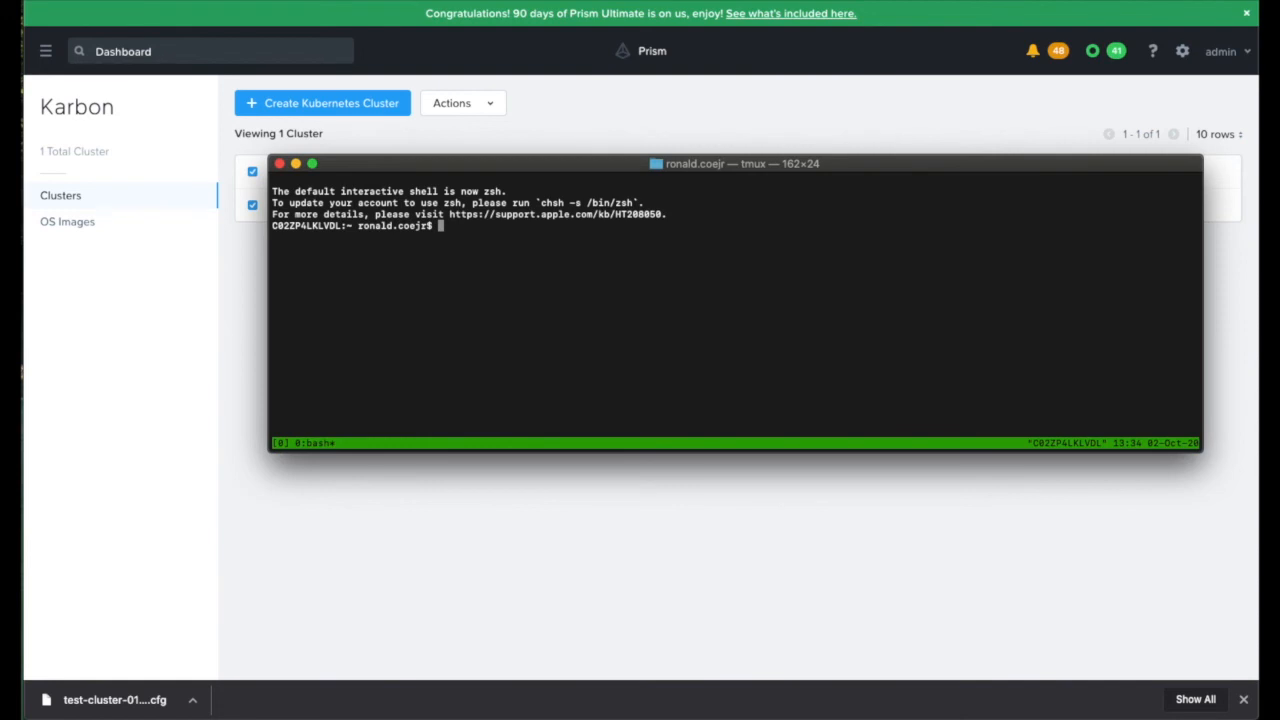
key("ctrl+b")
key("percent")
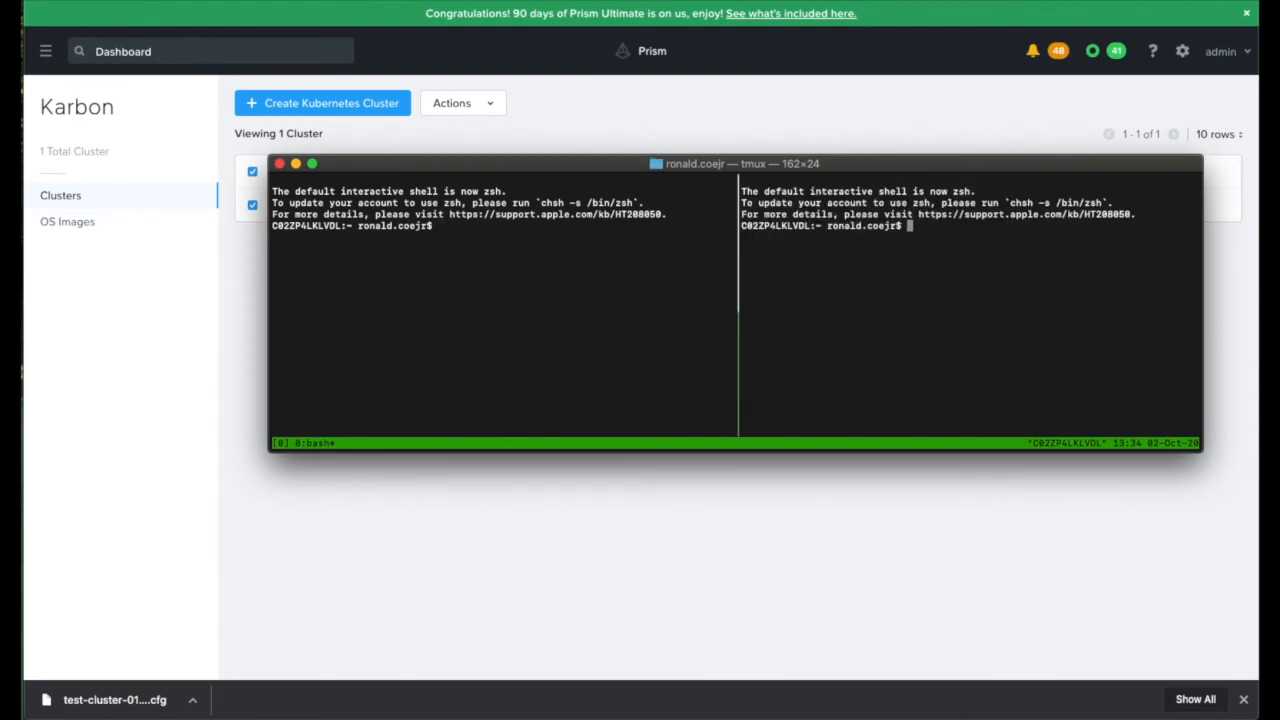
Step: Run clear ; watch kubectl get pods in the first tmux pane to monitor the pods continuously
key("ctrl+b")
key("Left")
type("clear ")
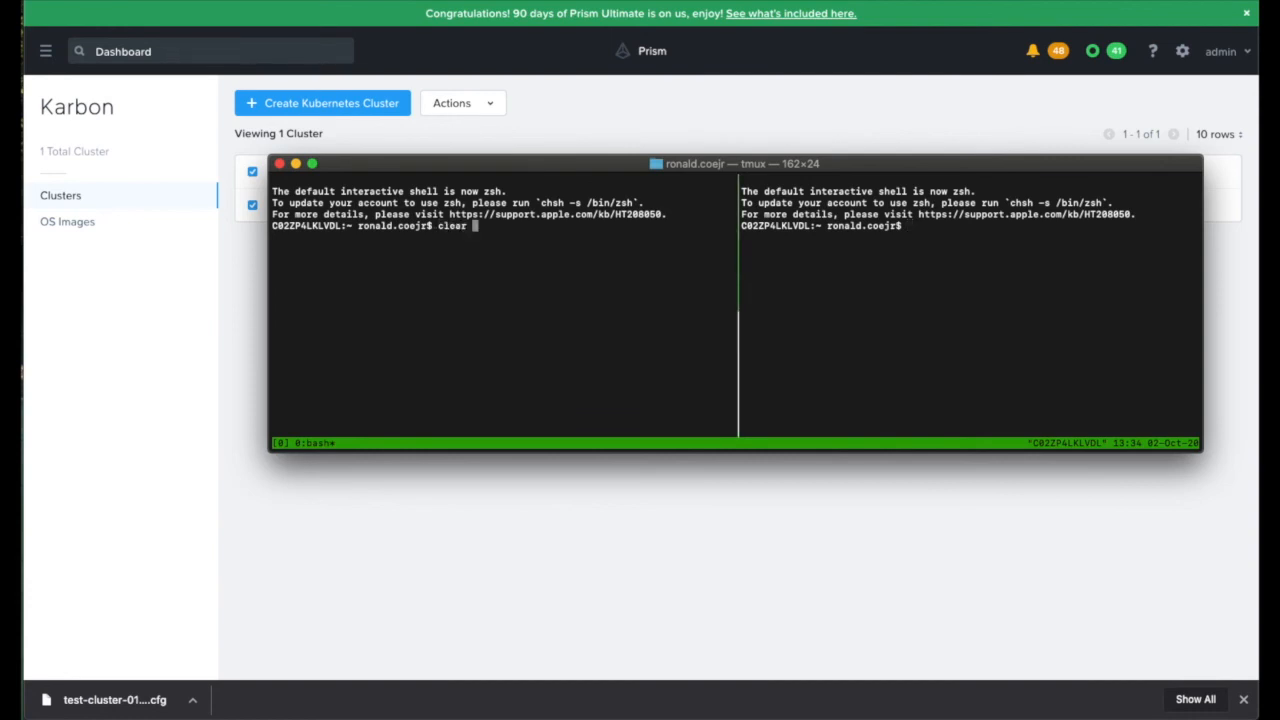
type("; watch kubectl get pods")
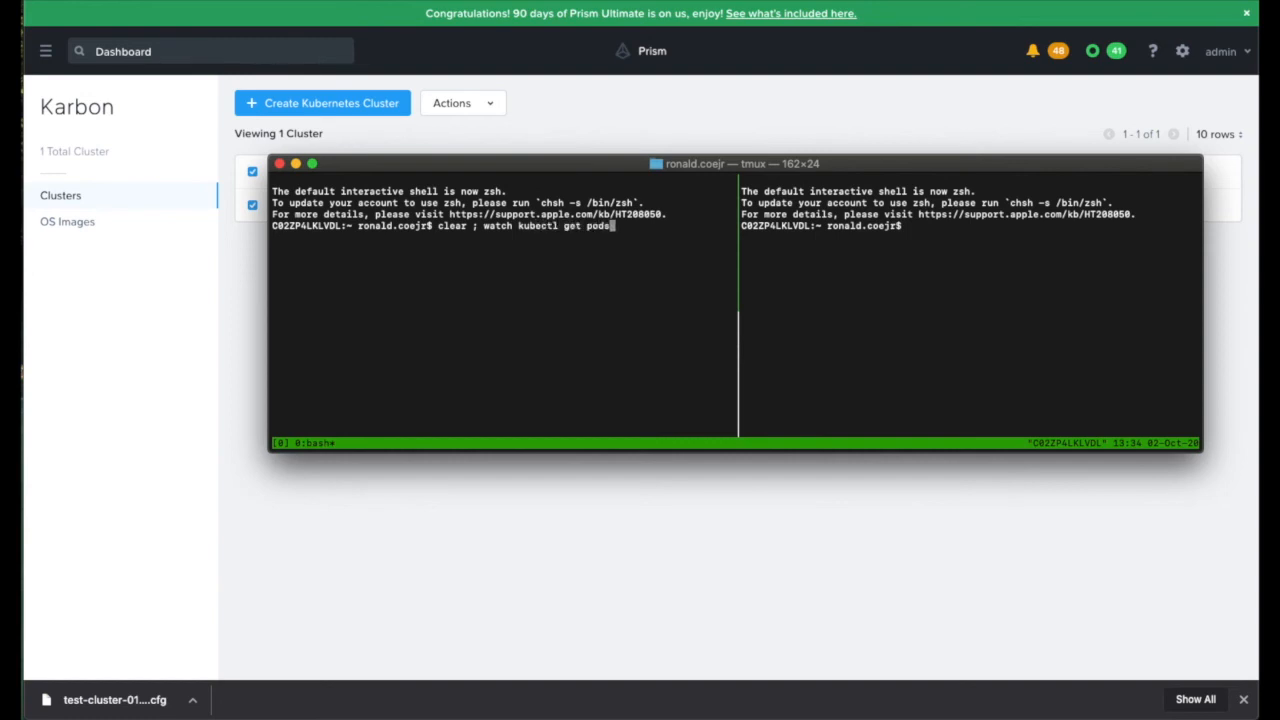
key("Return")
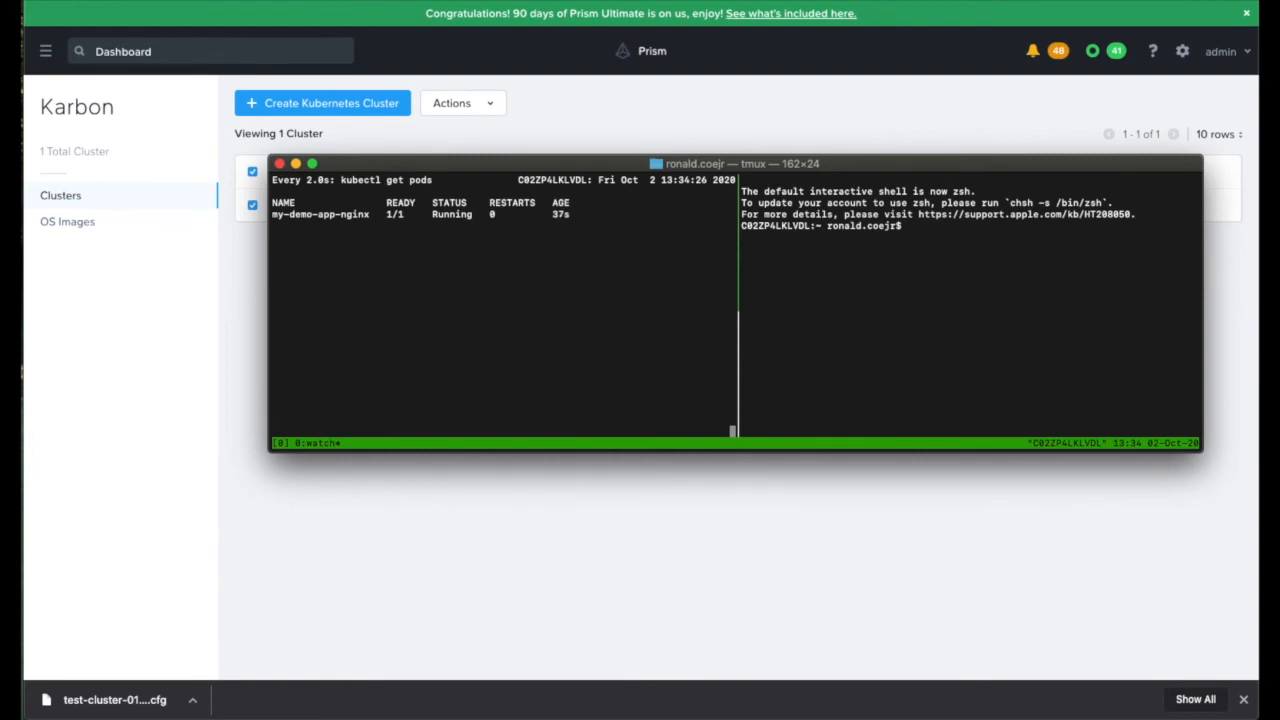
Step: In the other tmux pane, create a pod with kubectl create from ~/Downloads/kubdemo/apache-pod.yml
key("ctrl+b")
key("o")
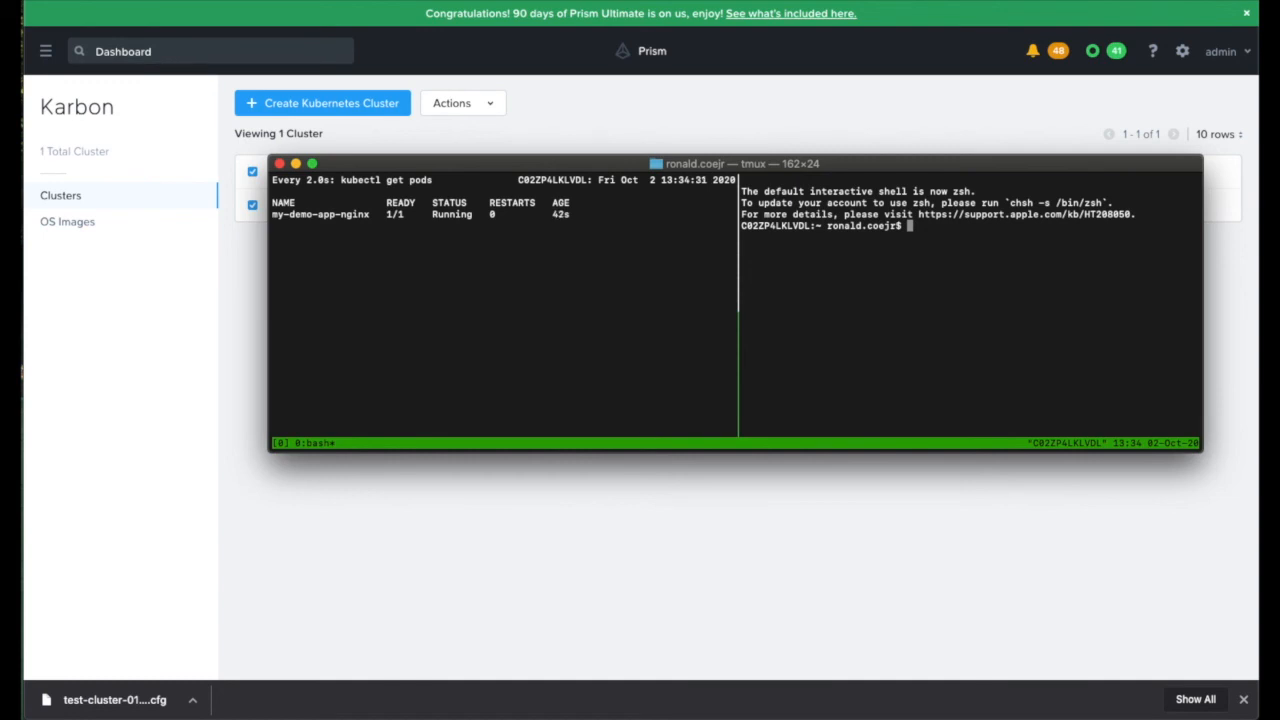
type("kubectl create -f -/Downloads/kube")
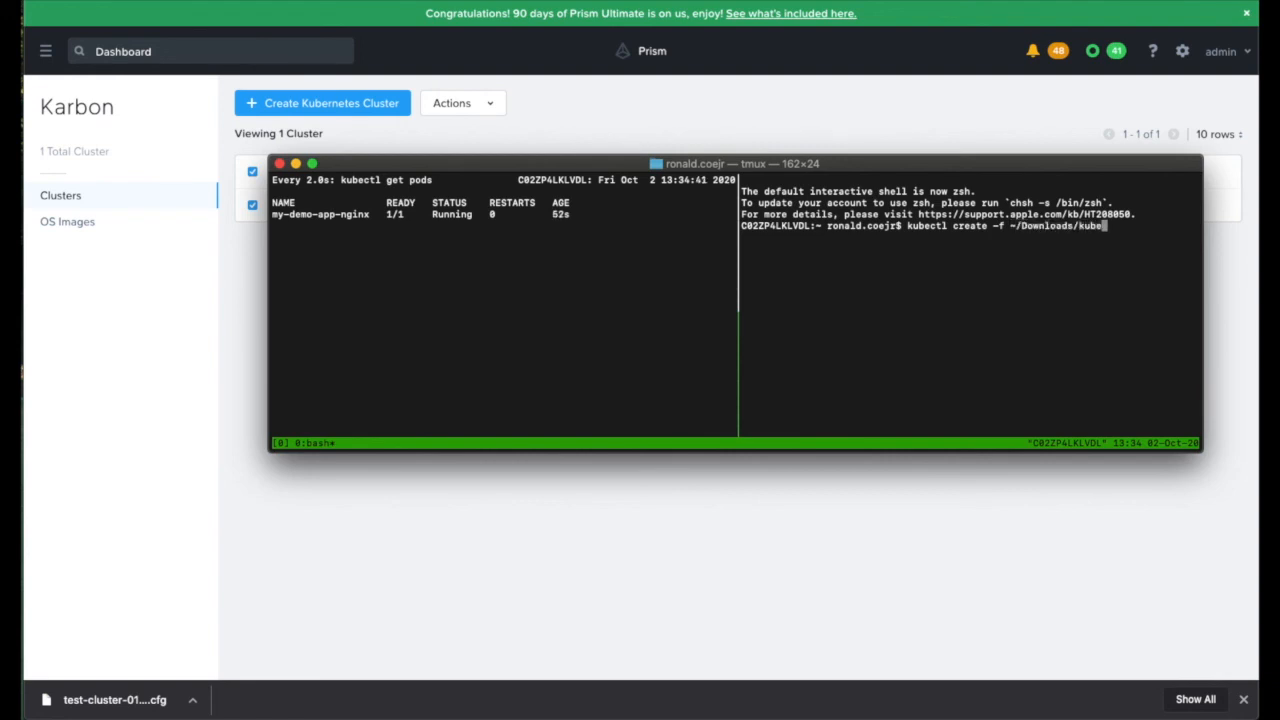
key("BackSpace")
key("BackSpace")
key("BackSpace")
key("BackSpace")
type("ku")
key("Tab")
type("ap")
key("Tab")
type("p")
key("Tab")
key("Return")
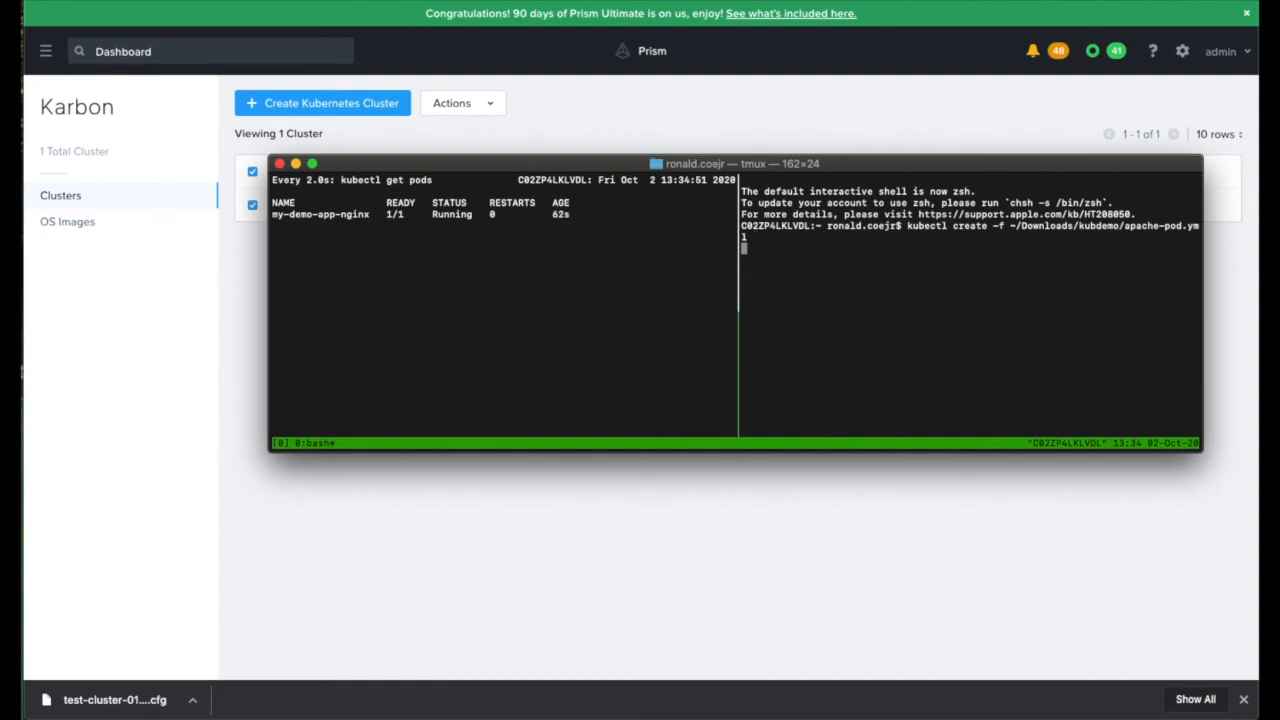